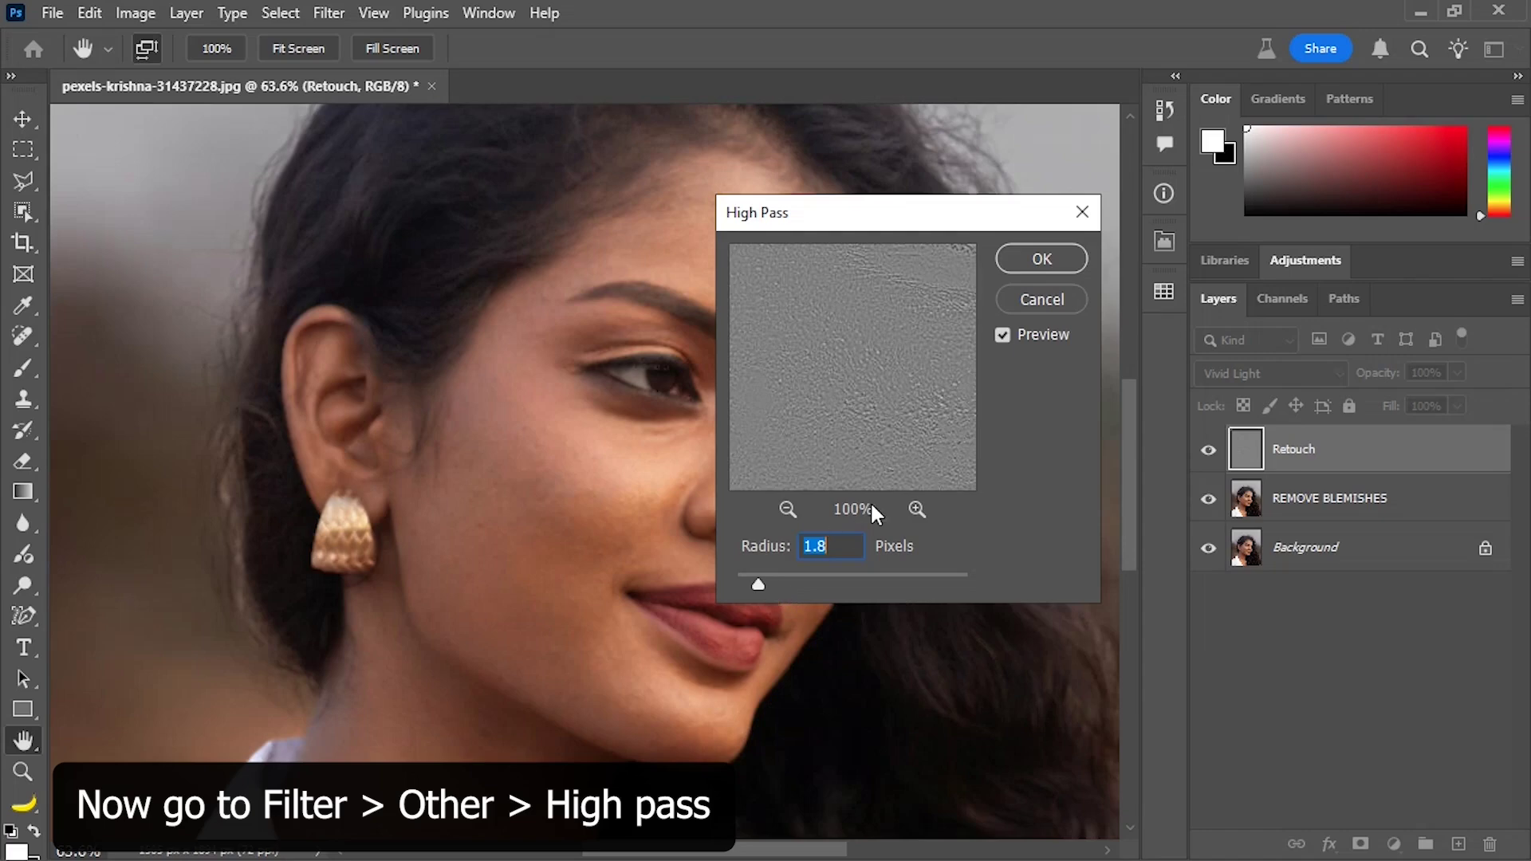
Step: Apply the High Pass filter to the Retouch layer with a radius of 10.0 pixels
left_click_drag(758, 584, 836, 582)
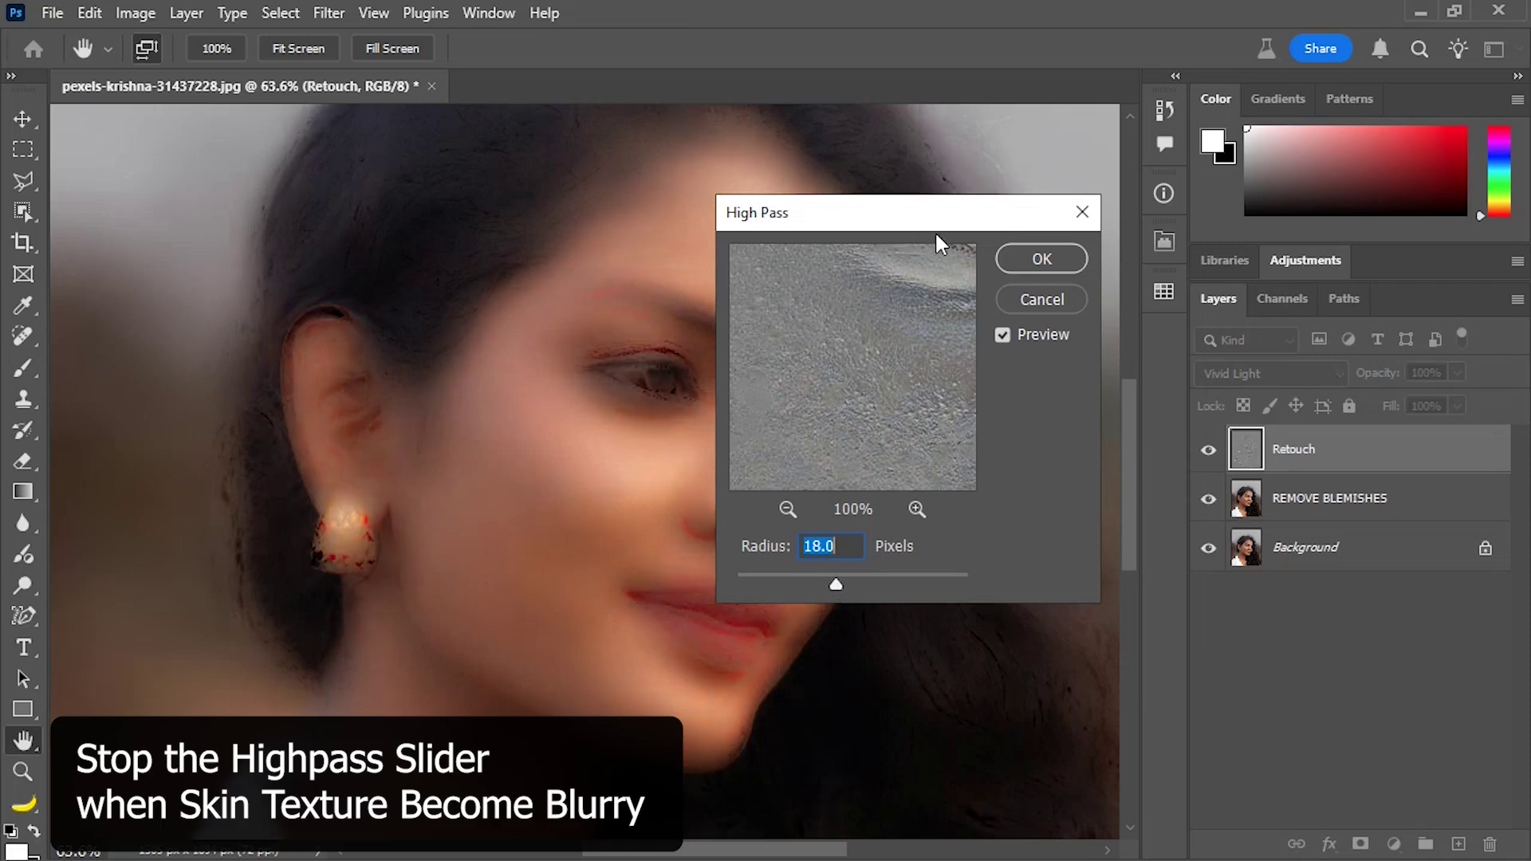
left_click_drag(1037, 227, 1185, 229)
left_click_drag(983, 585, 974, 587)
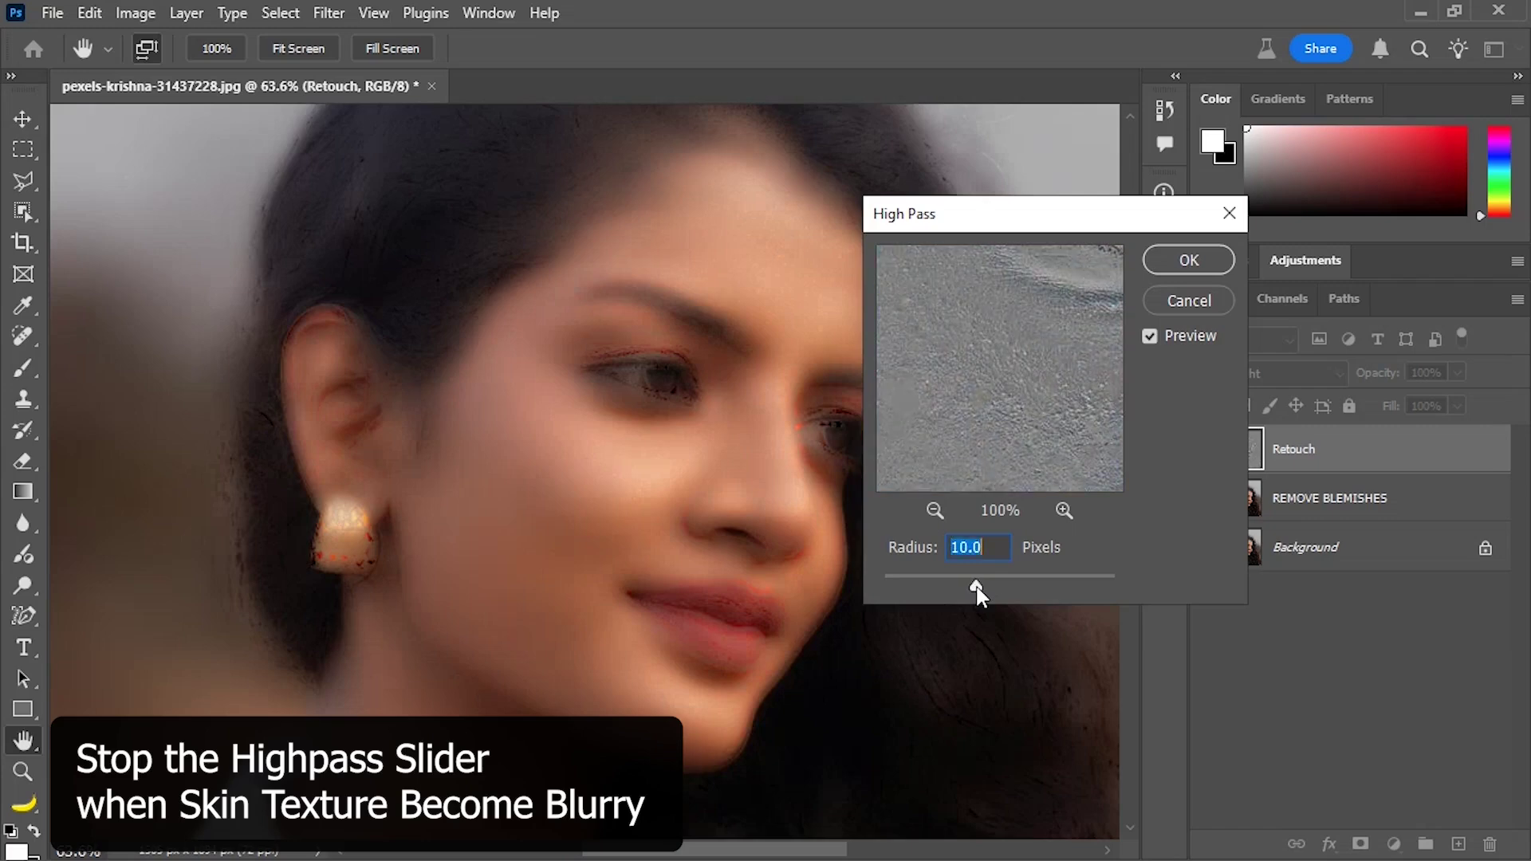
left_click(1161, 261)
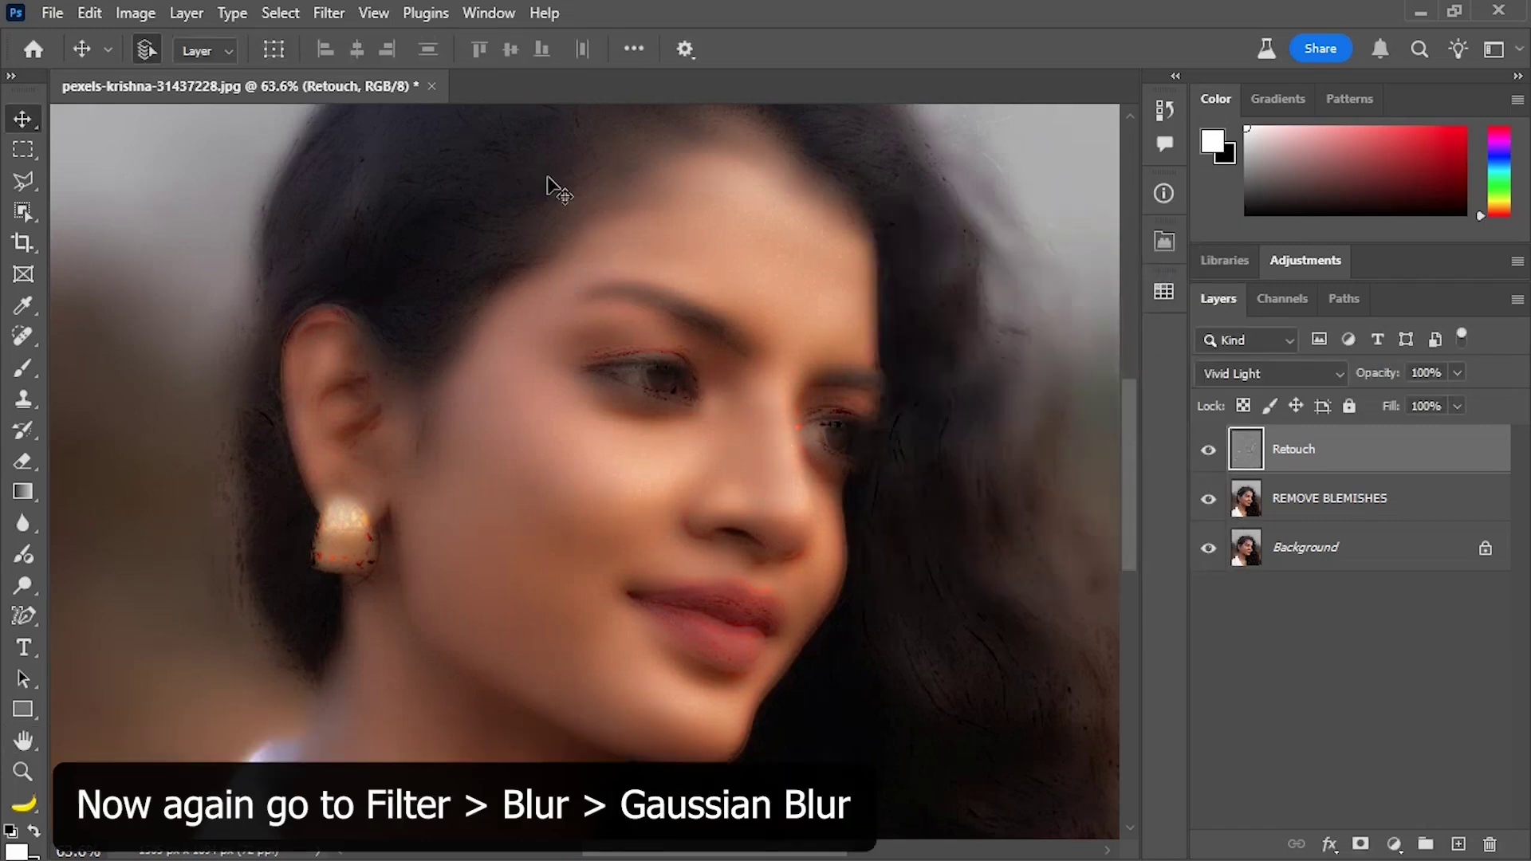
Step: Apply a Gaussian Blur with a radius of 1.4 pixels to the Retouch layer
left_click(328, 13)
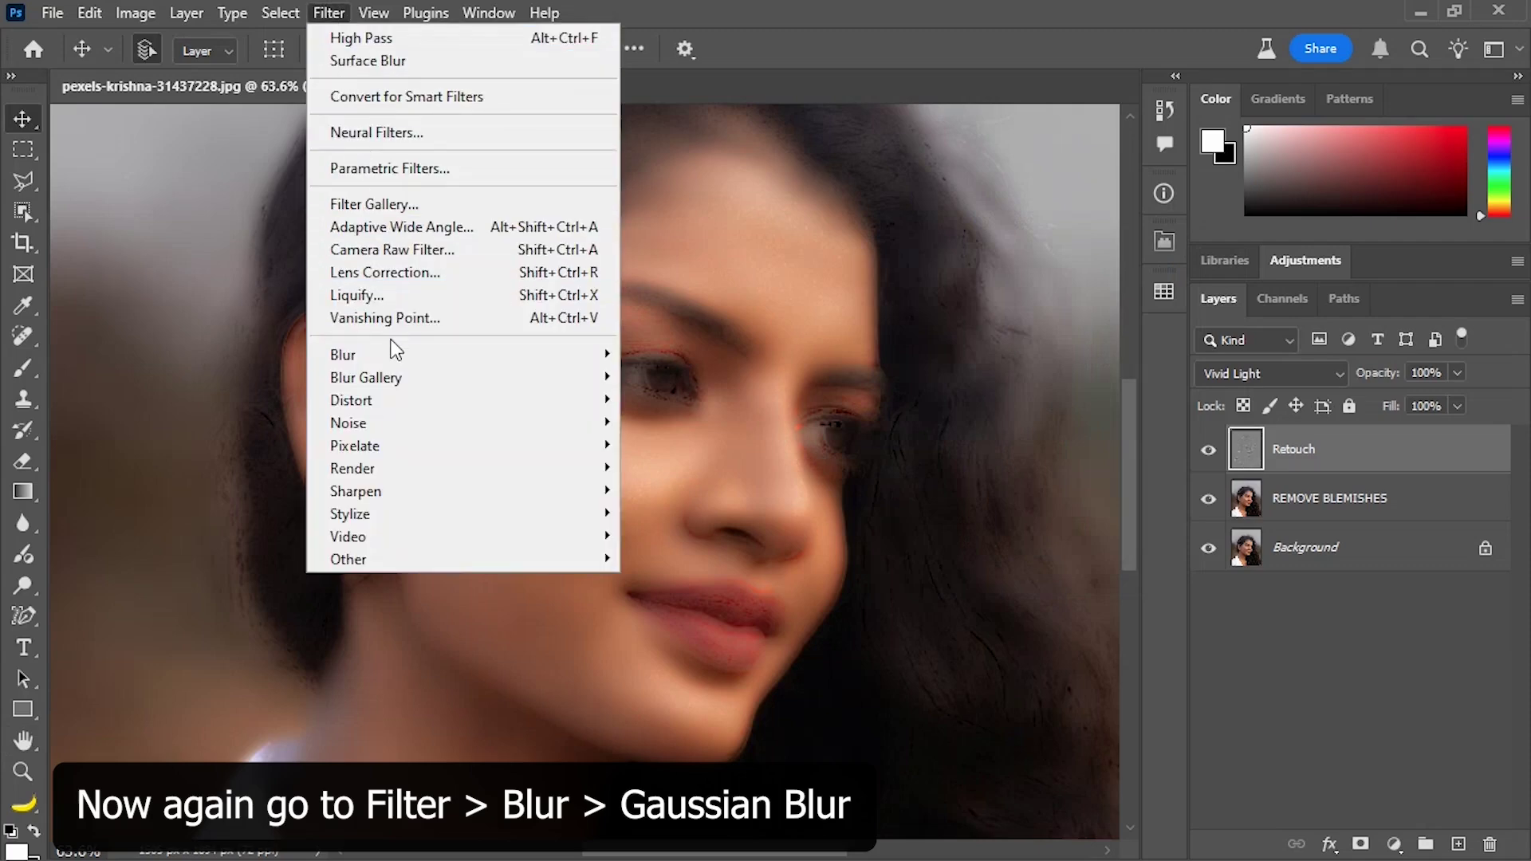
mouse_move(396, 359)
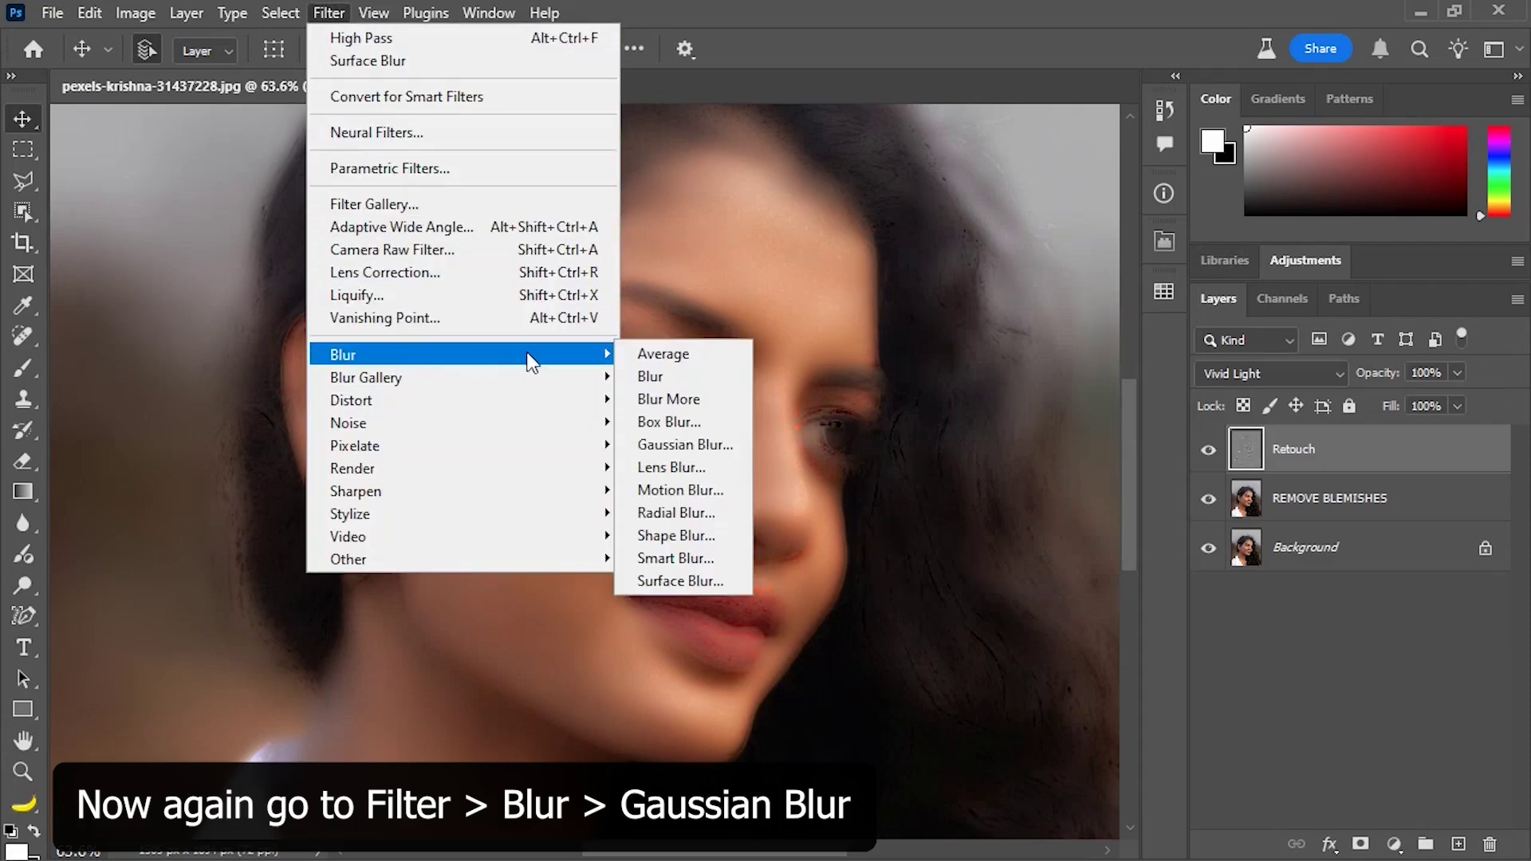
left_click(679, 444)
left_click_drag(1092, 645, 988, 642)
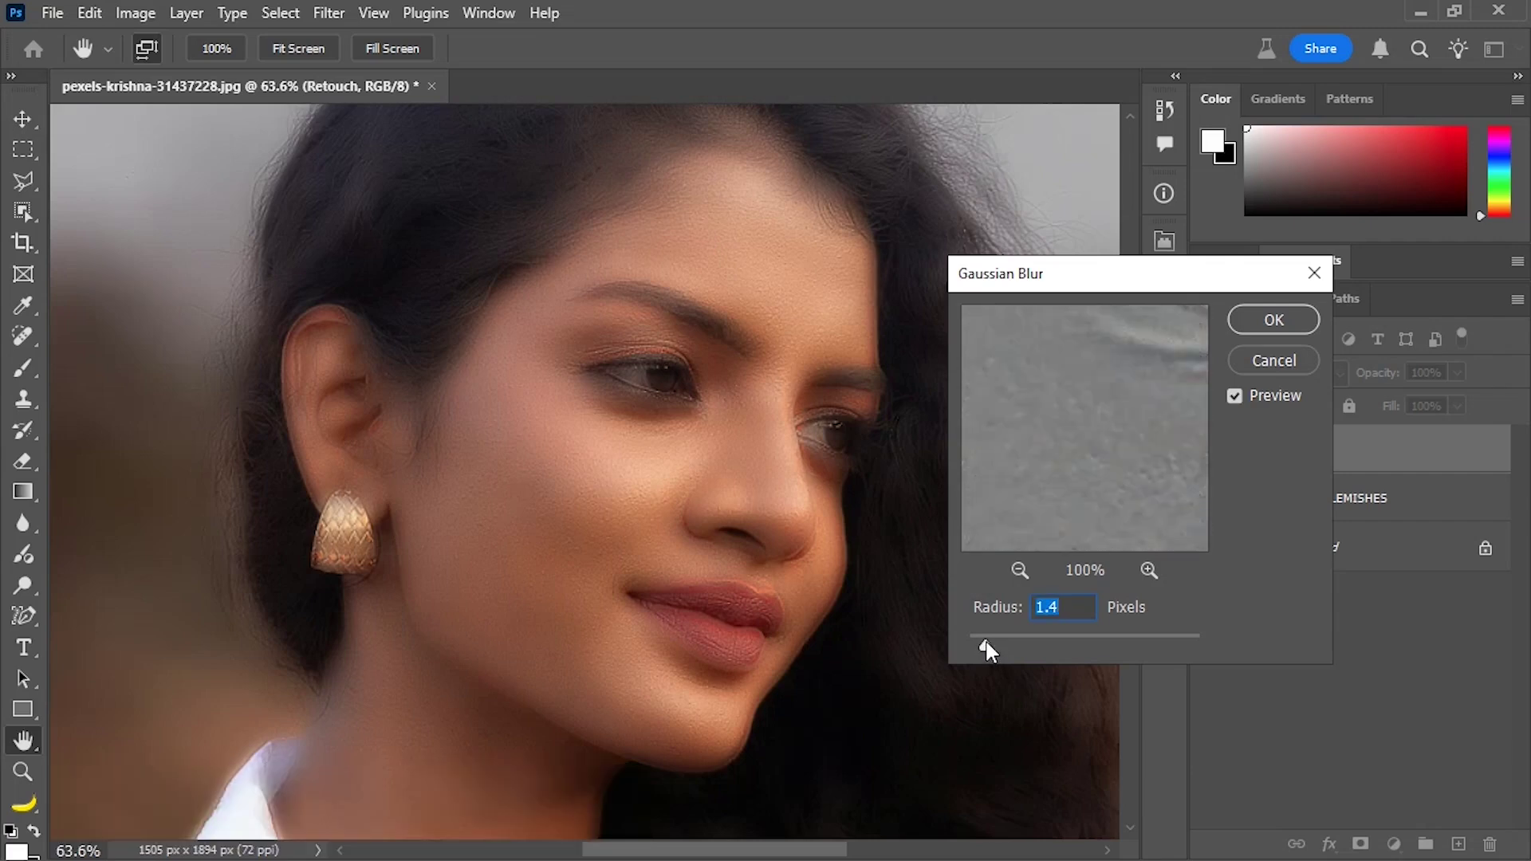
left_click(1247, 320)
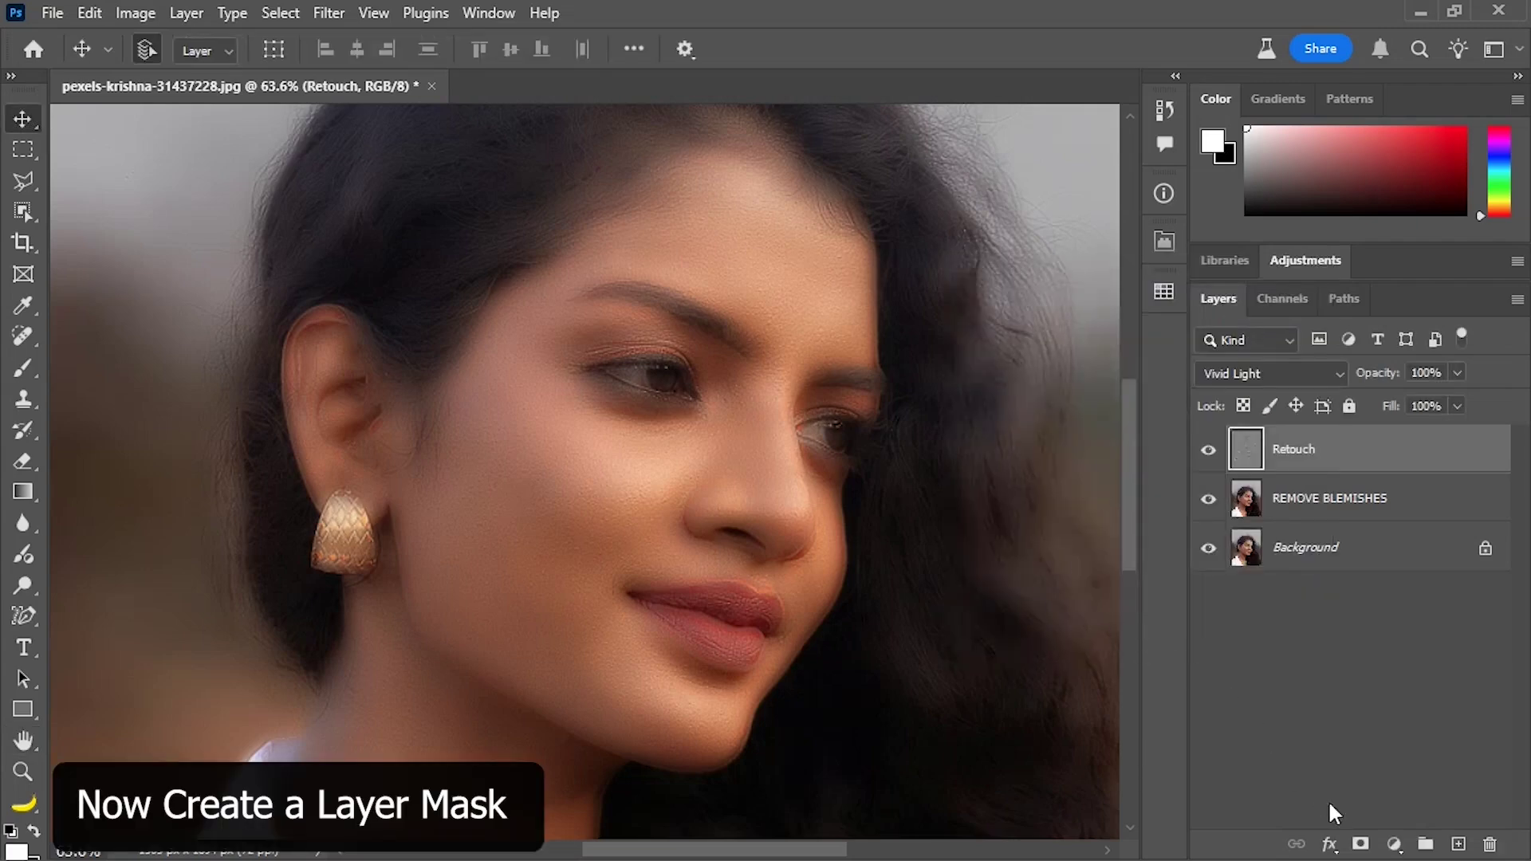
Step: Add a layer mask to the Retouch layer and invert the mask to black
left_click(1361, 842)
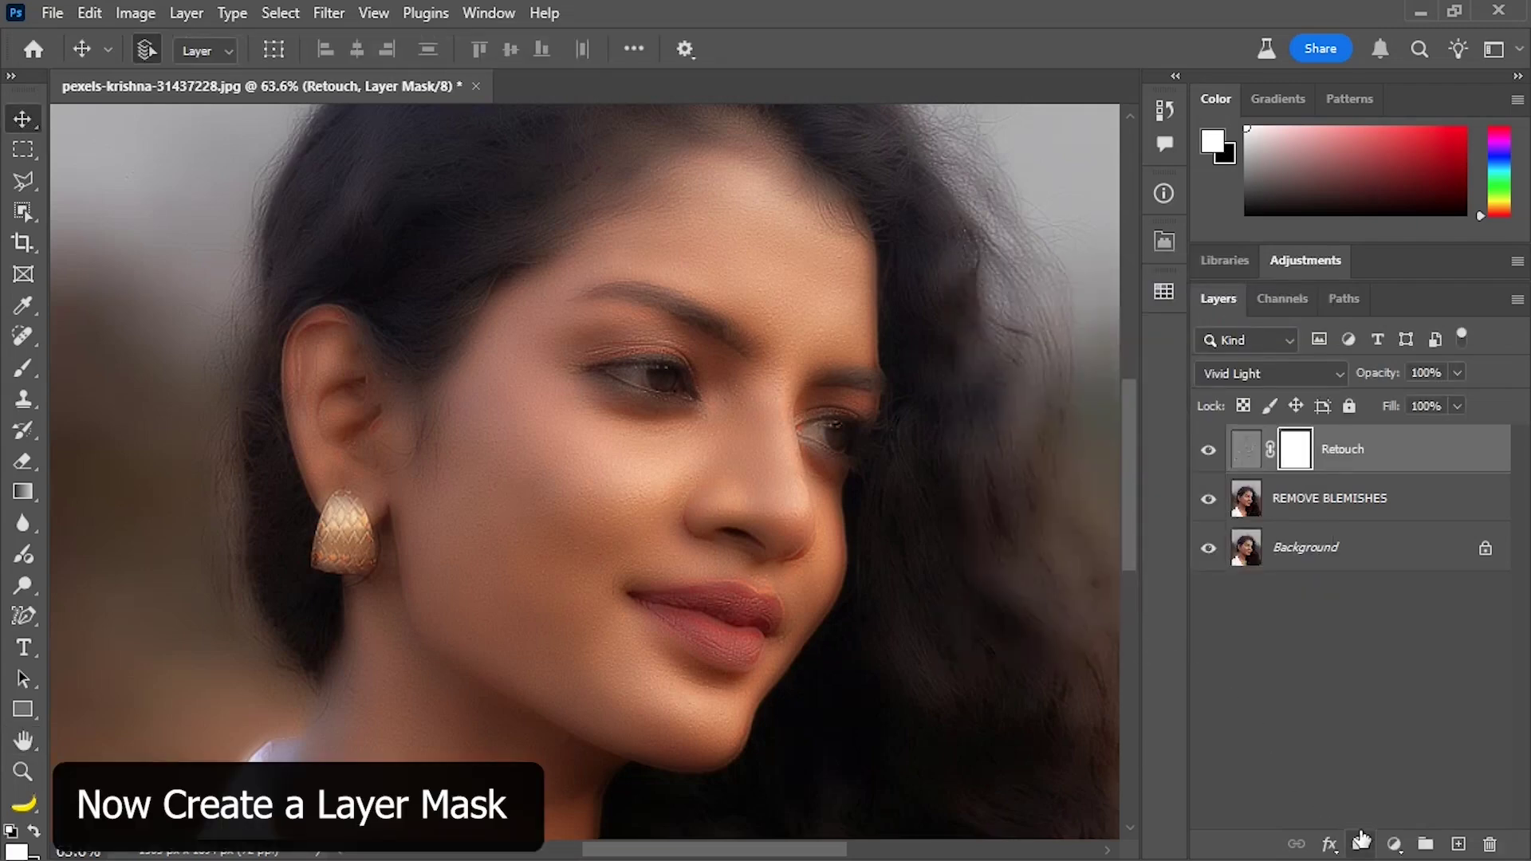
double_click(1294, 435)
left_click(1030, 596)
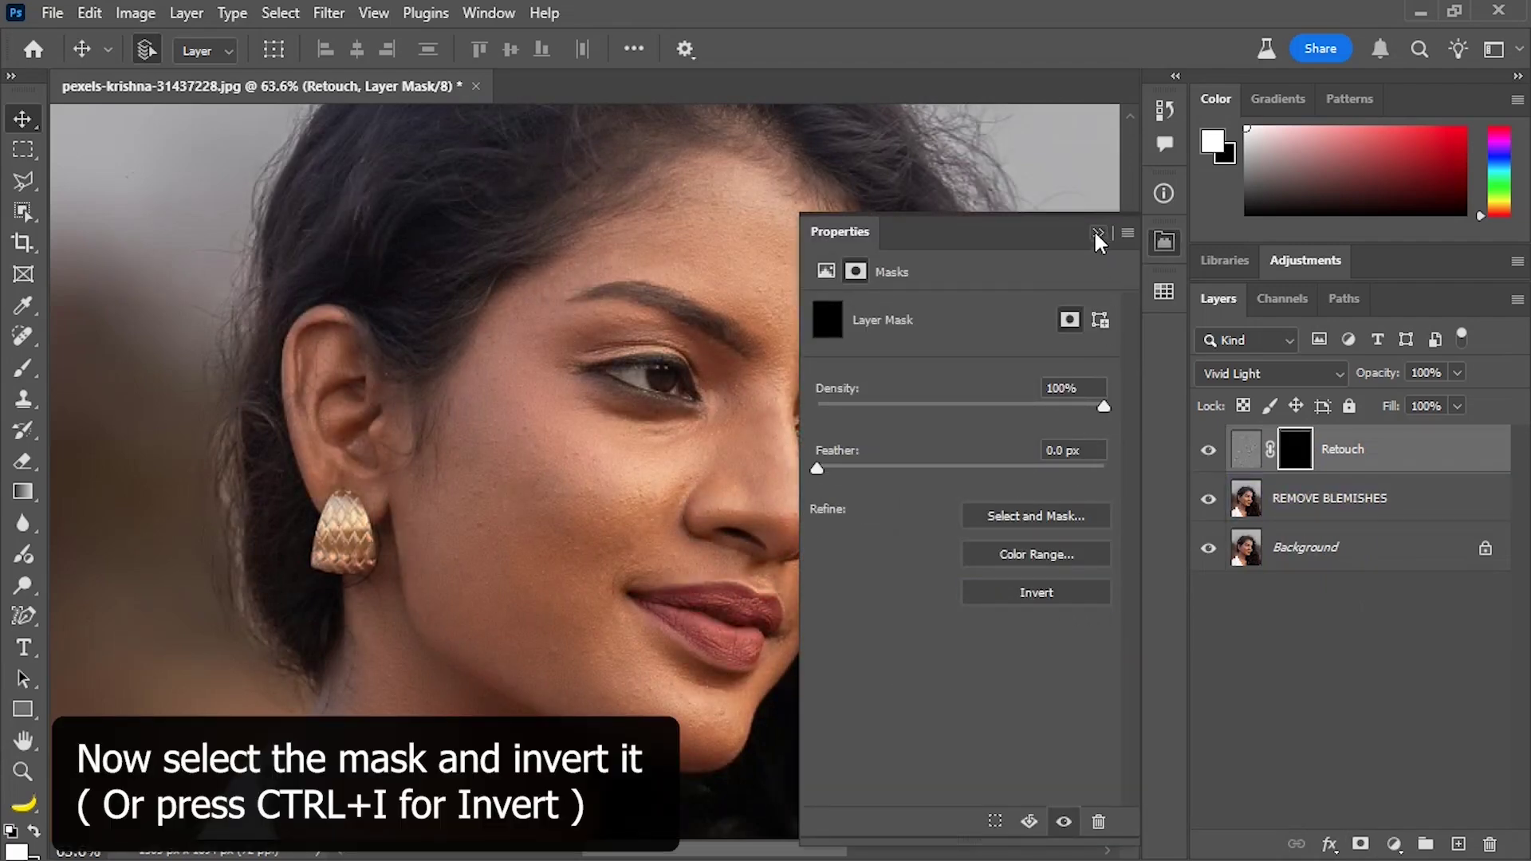
left_click(1097, 233)
Step: Paint white on the Retouch mask over the cheek and chin skin with a soft round brush of size 70
left_click(23, 368)
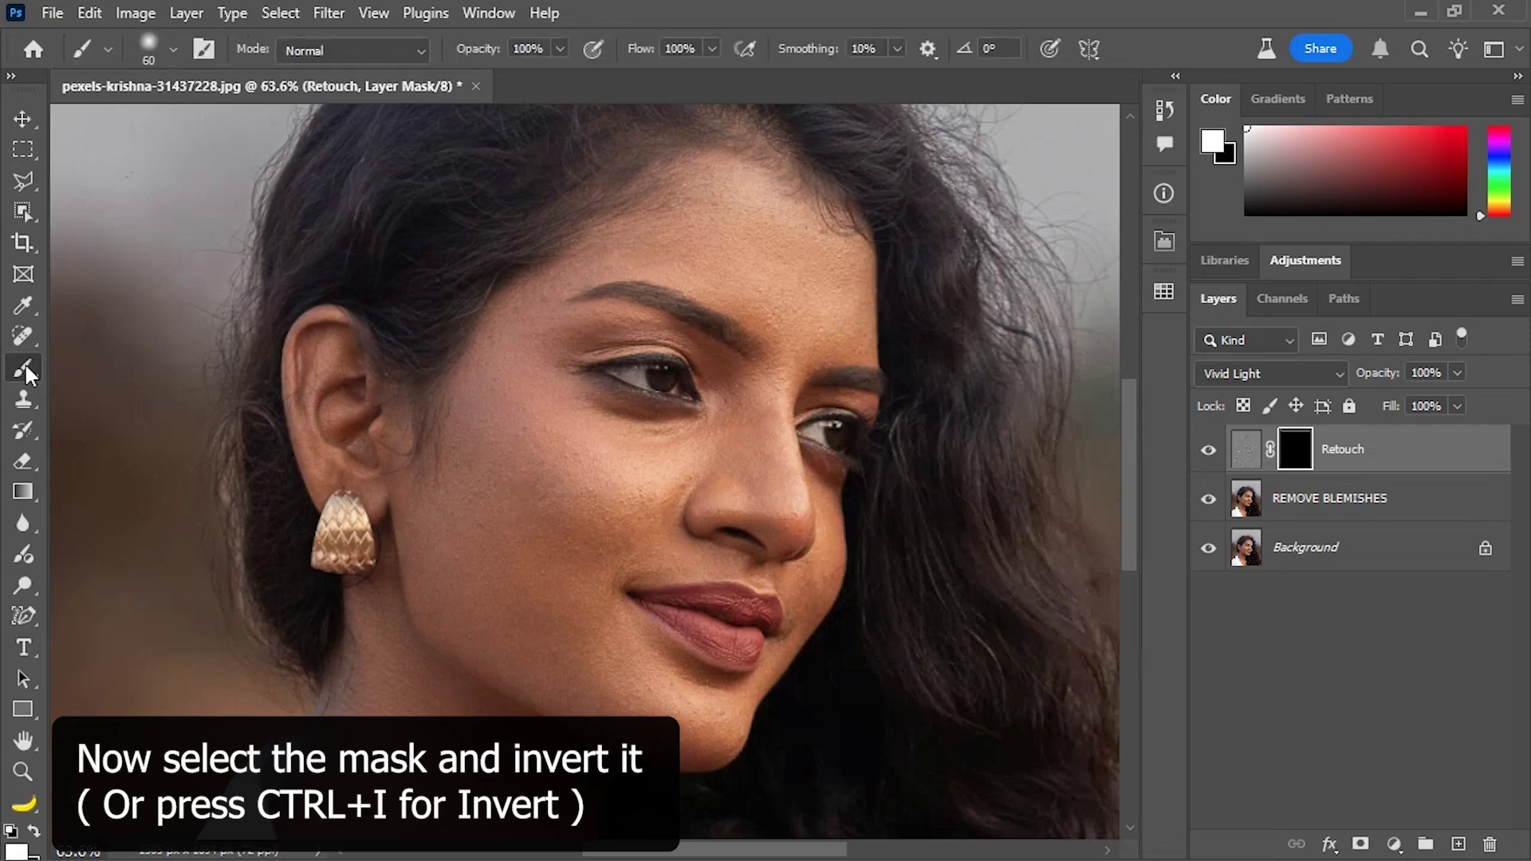
key("bracketright")
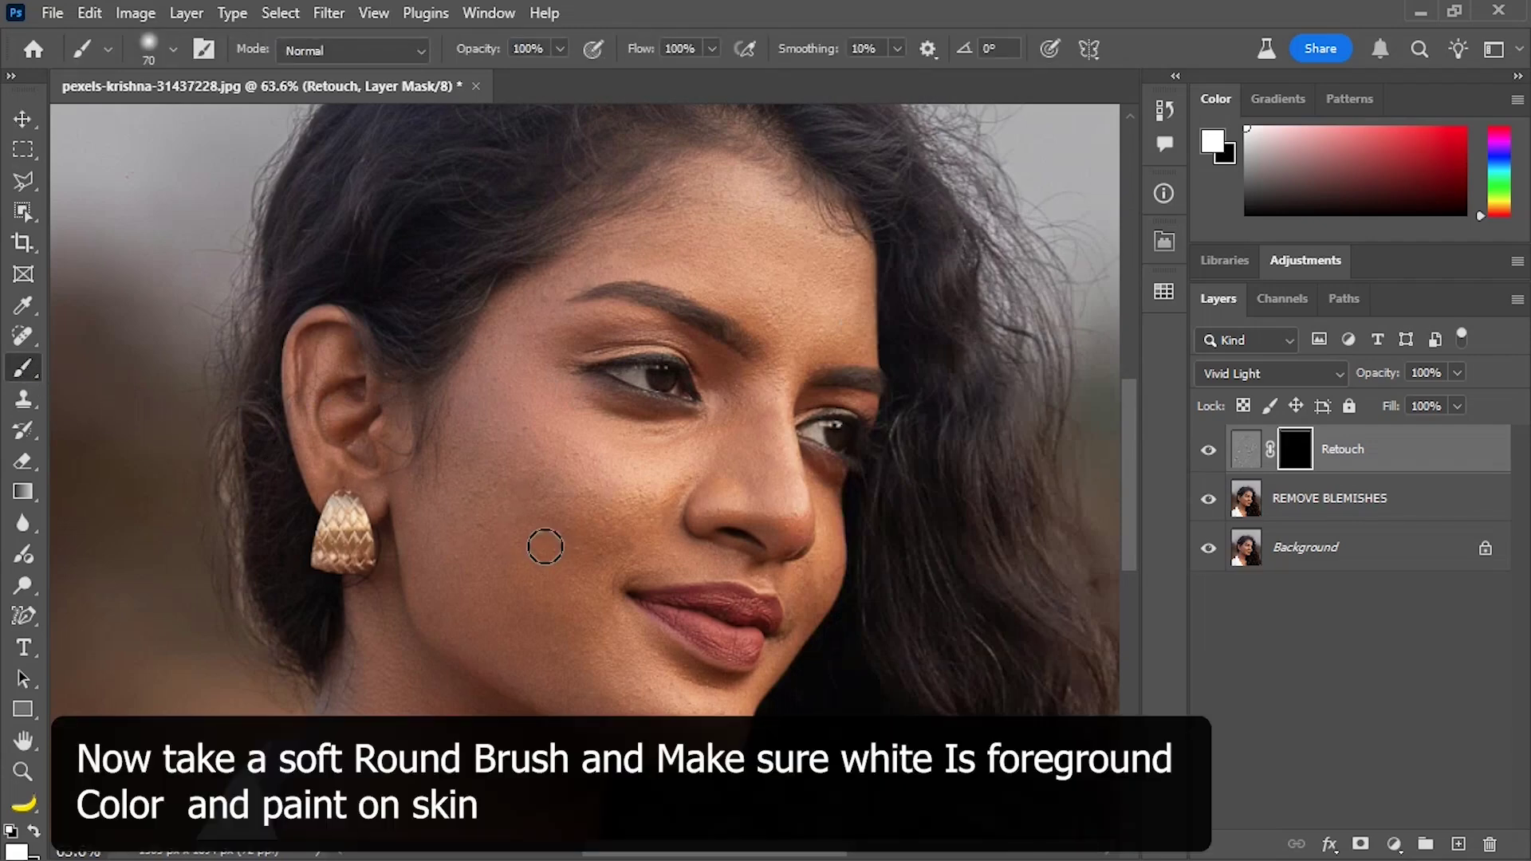
mouse_move(539, 528)
left_mouse_down()
mouse_move(463, 509)
mouse_move(443, 583)
mouse_move(458, 613)
mouse_move(445, 420)
mouse_move(441, 463)
mouse_move(477, 485)
mouse_move(532, 433)
mouse_move(528, 386)
mouse_move(607, 473)
mouse_move(697, 422)
mouse_move(603, 498)
mouse_move(613, 539)
mouse_move(634, 520)
mouse_move(624, 501)
mouse_move(573, 670)
mouse_move(609, 688)
mouse_move(654, 677)
mouse_move(691, 711)
left_mouse_up()
Step: Reduce the brush to size 35 and paint white on the mask over the skin above the lips and on the far cheek
key("bracketleft")
key("bracketleft")
key("bracketleft")
key("bracketleft")
key("bracketleft")
key("bracketleft")
key("bracketleft")
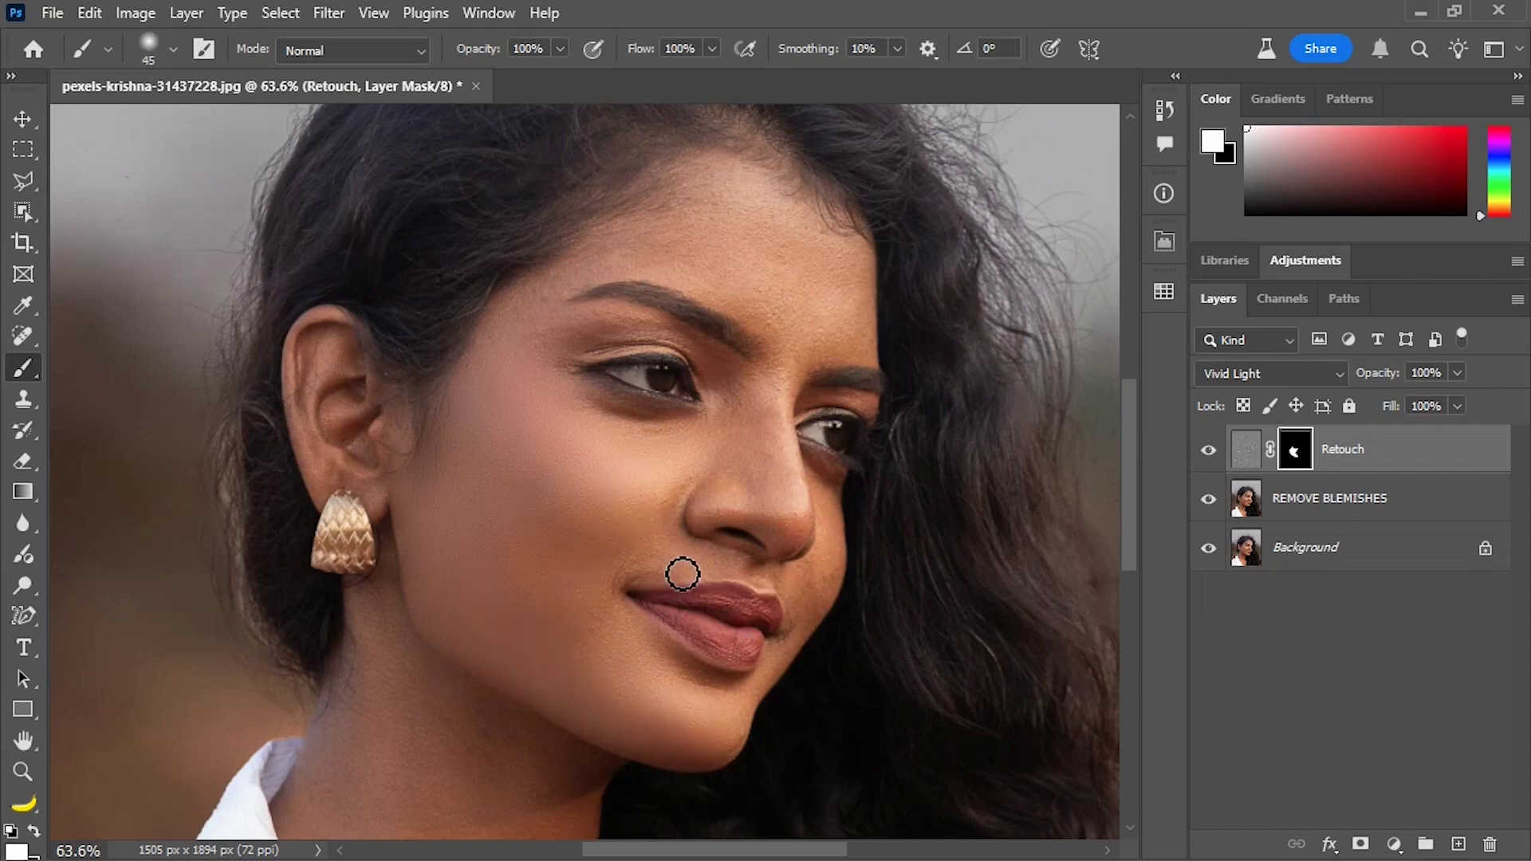
key("p")
left_click(24, 368)
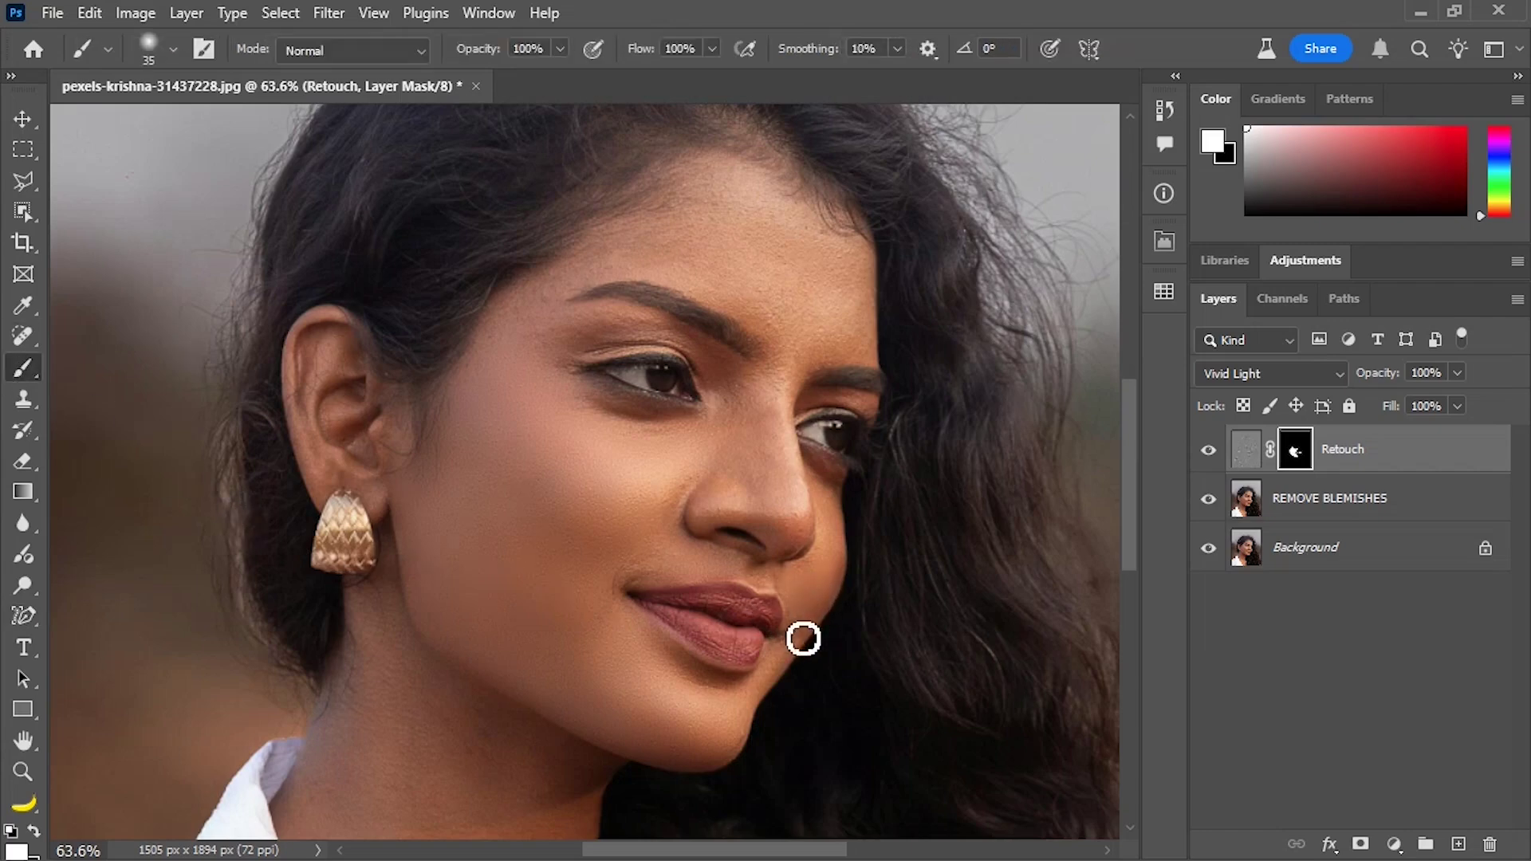
Step: Paint white on the mask over the forehead with a size 80 brush, and refine the skin above the lips at size 50
key("bracketright")
key("bracketright")
key("bracketright")
key("bracketright")
key("bracketright")
key("bracketright")
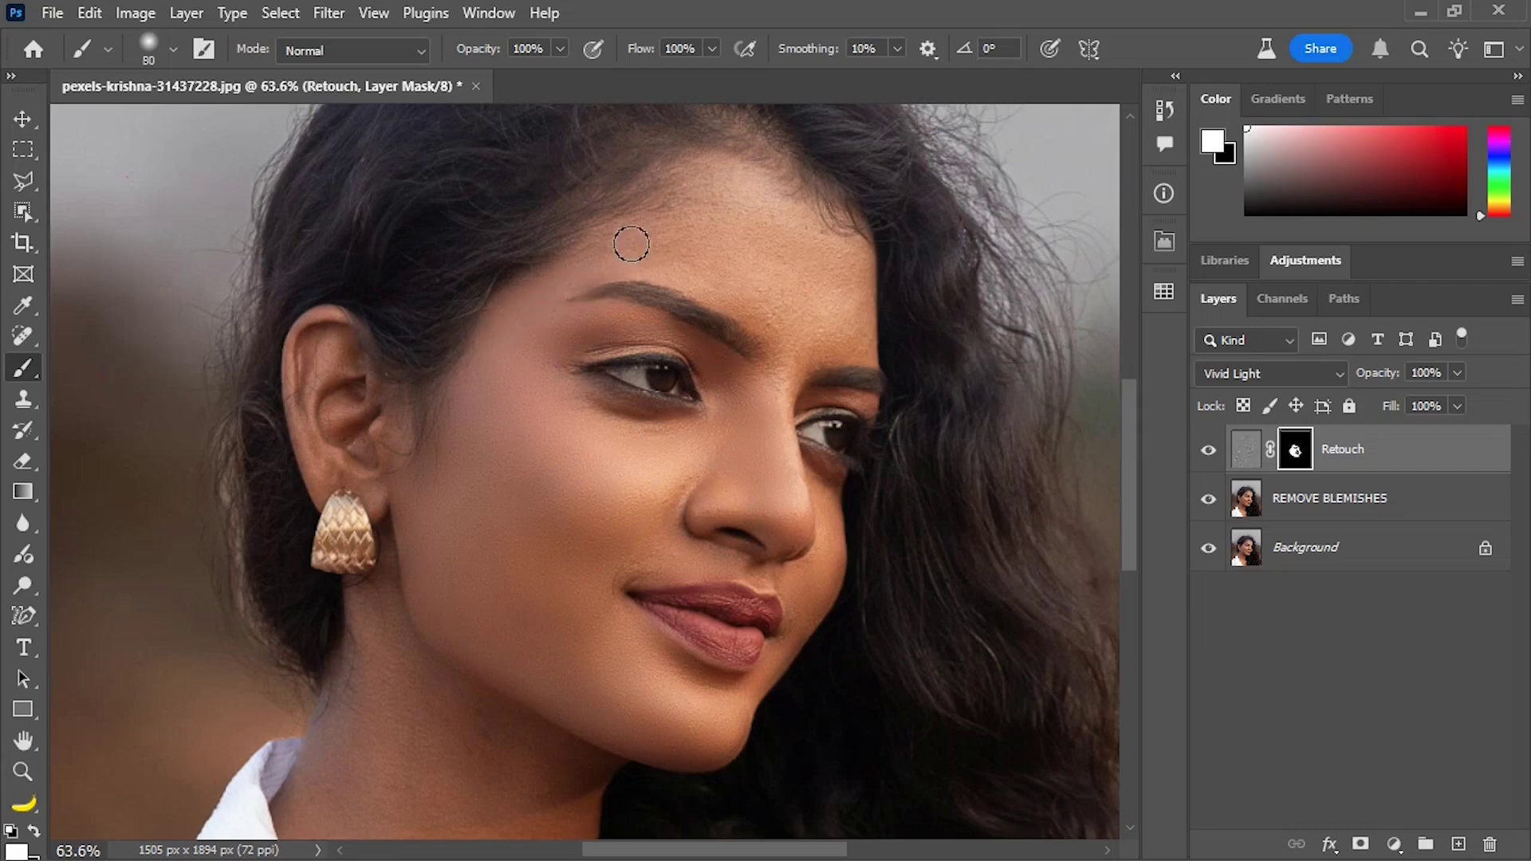
key("bracketleft")
key("bracketleft")
key("bracketleft")
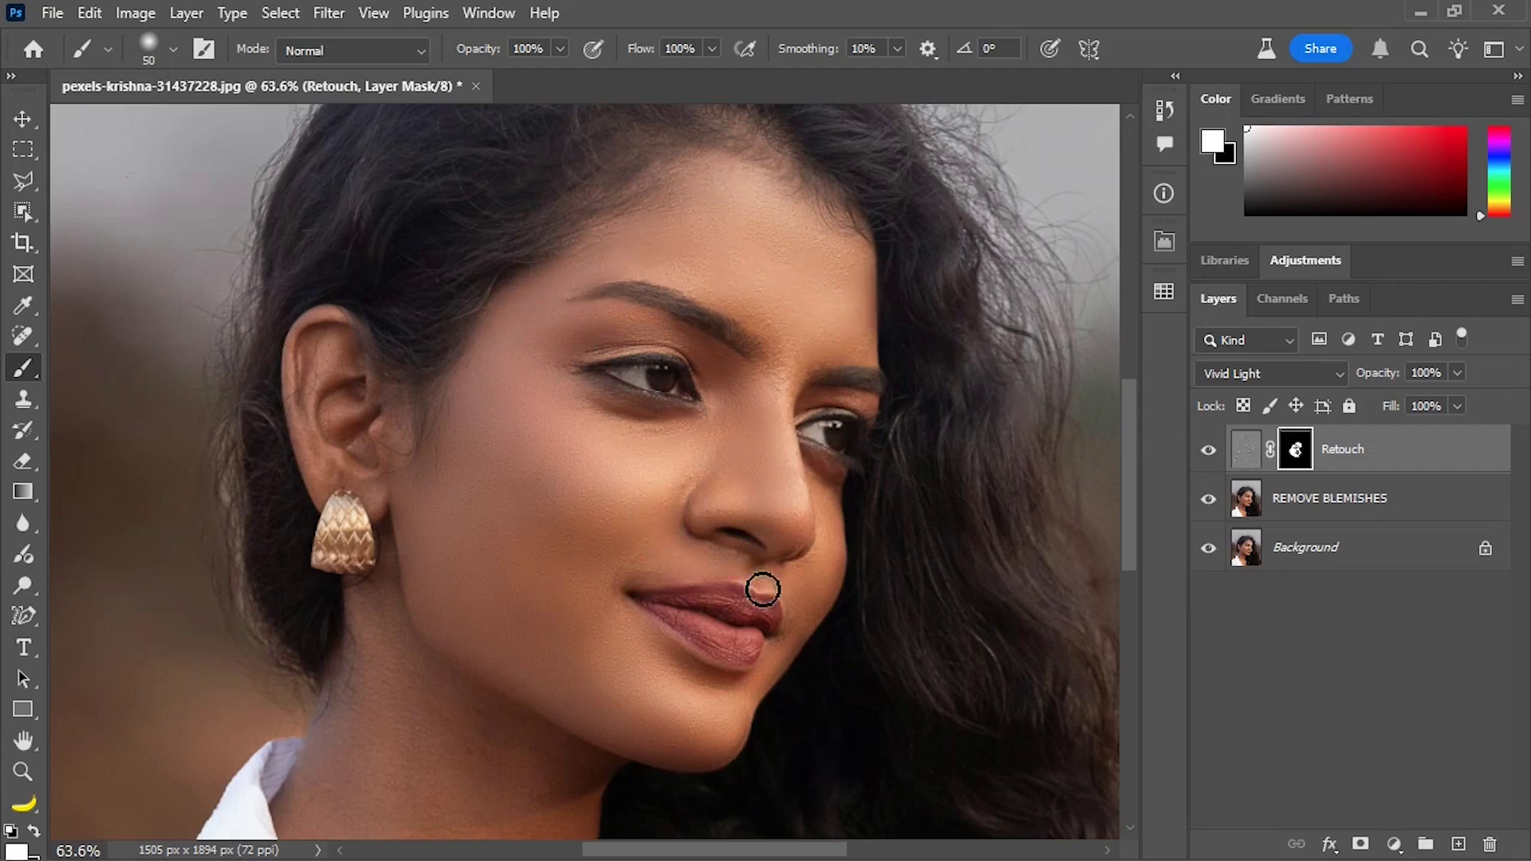
Step: Inspect the face up close and toggle the Retouch layer's visibility to compare the skin before and after
left_click(23, 772)
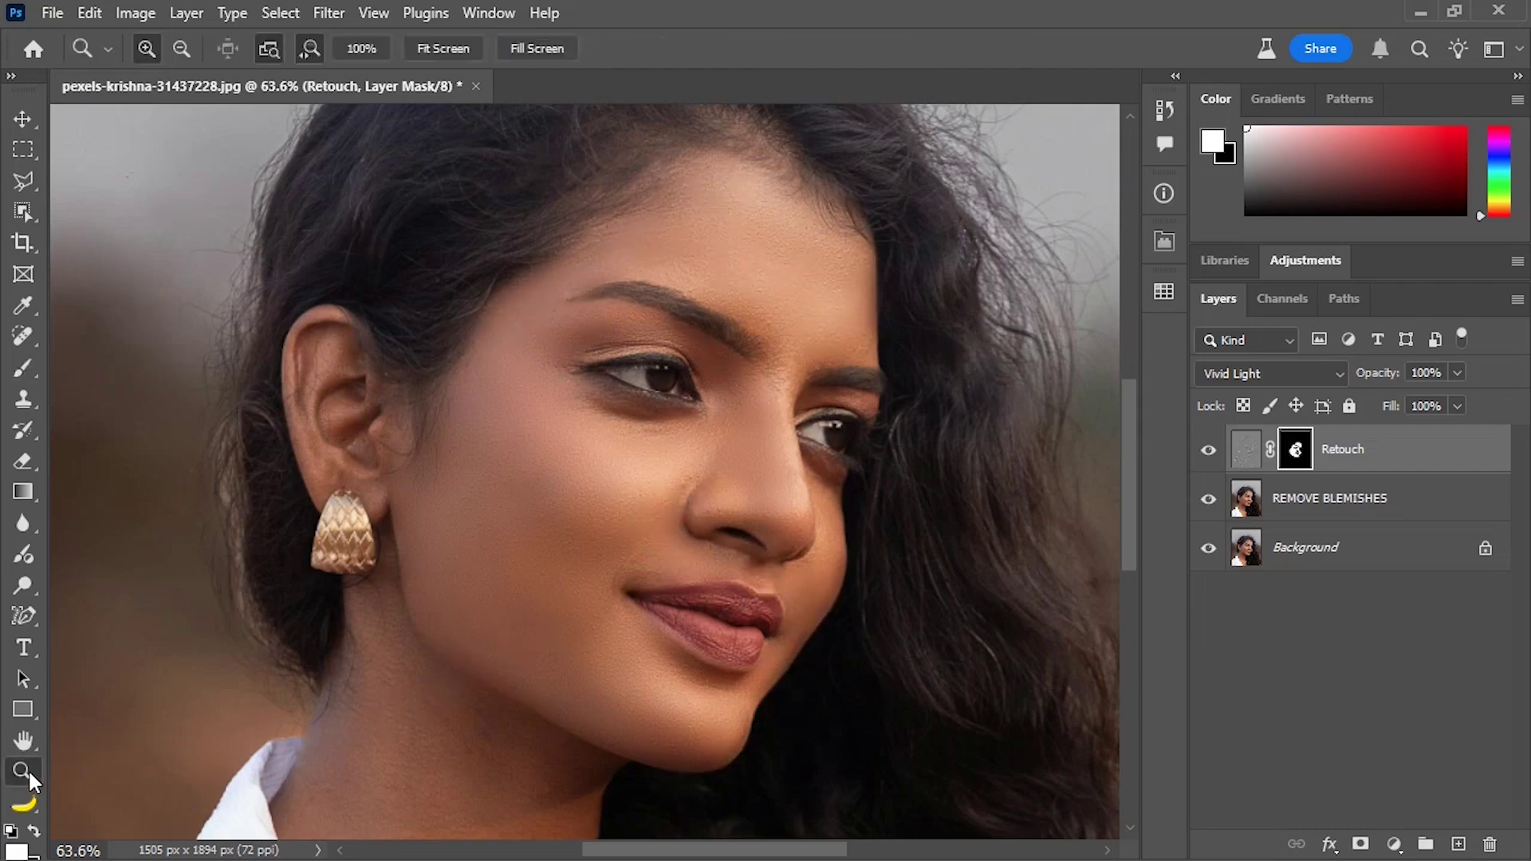
left_click_drag(575, 548, 935, 620)
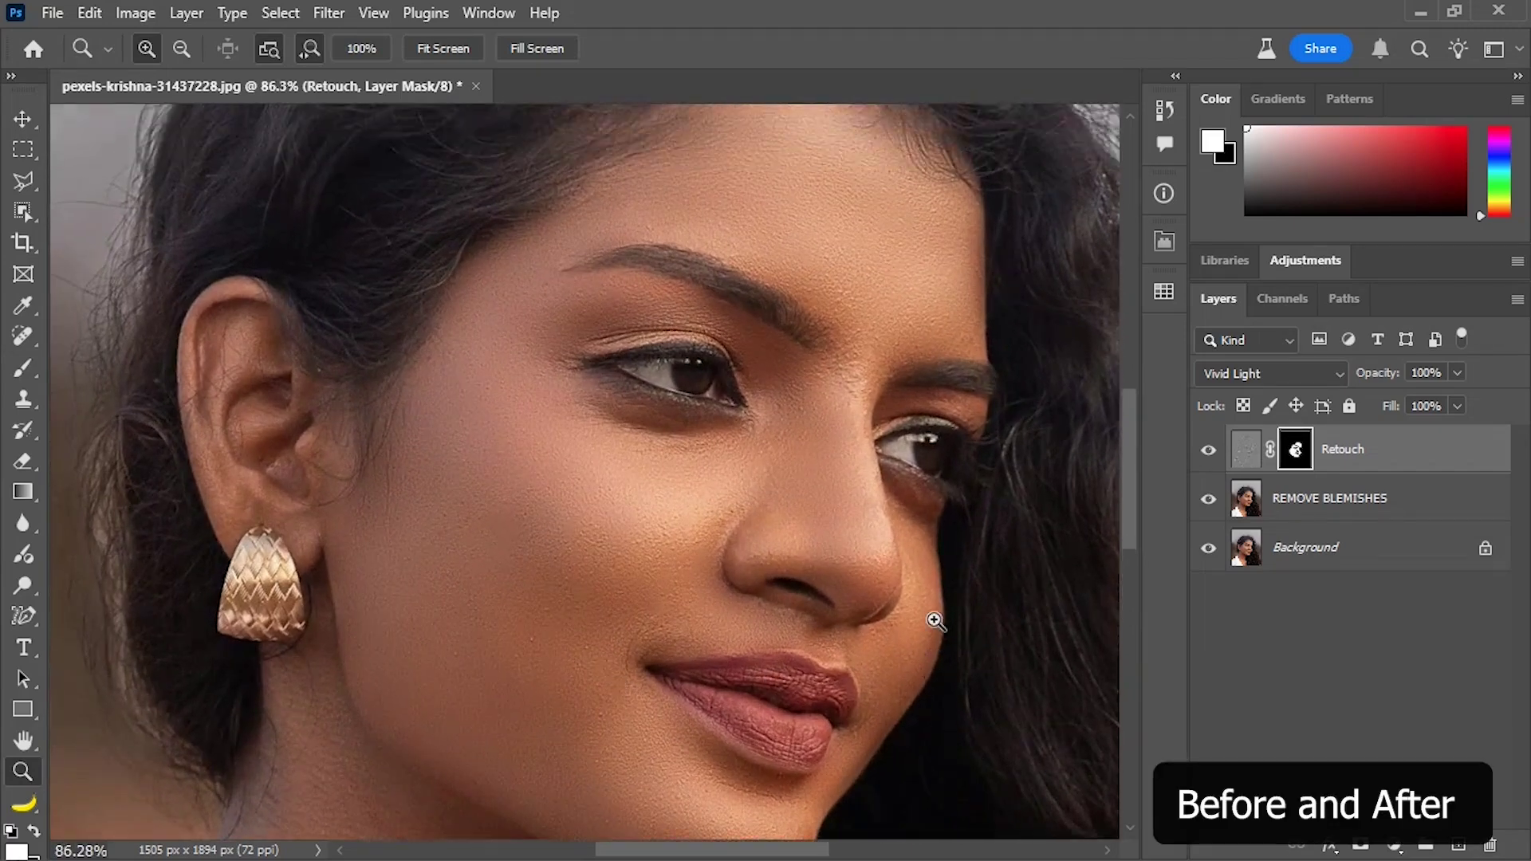
left_click(1209, 451)
left_click(1209, 451)
left_click(1209, 450)
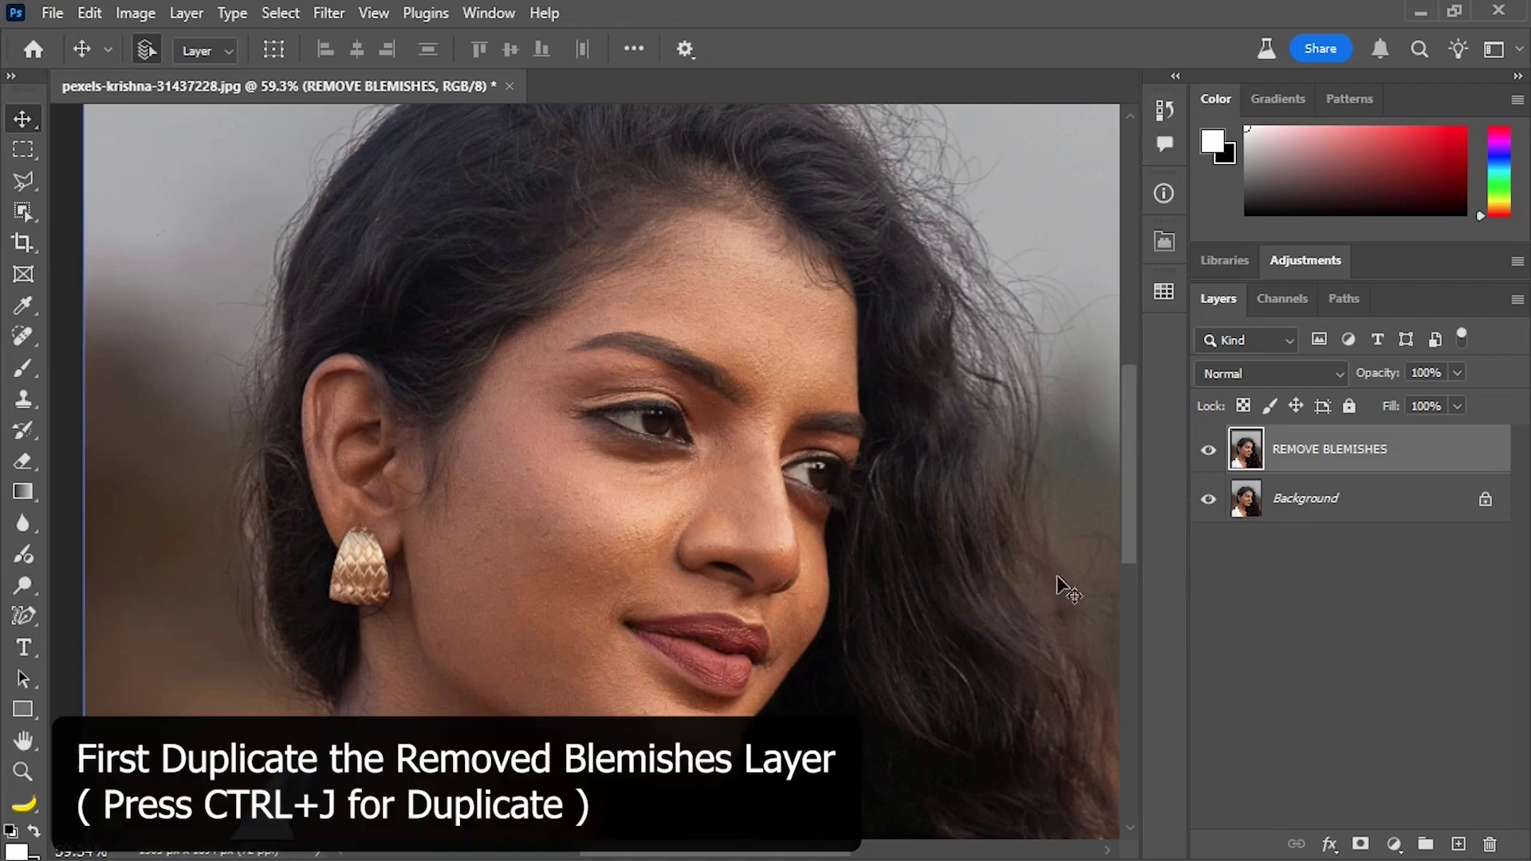
Step: Duplicate the REMOVE BLEMISHES layer as "Blur" and convert the copy to a smart object
right_click(1437, 448)
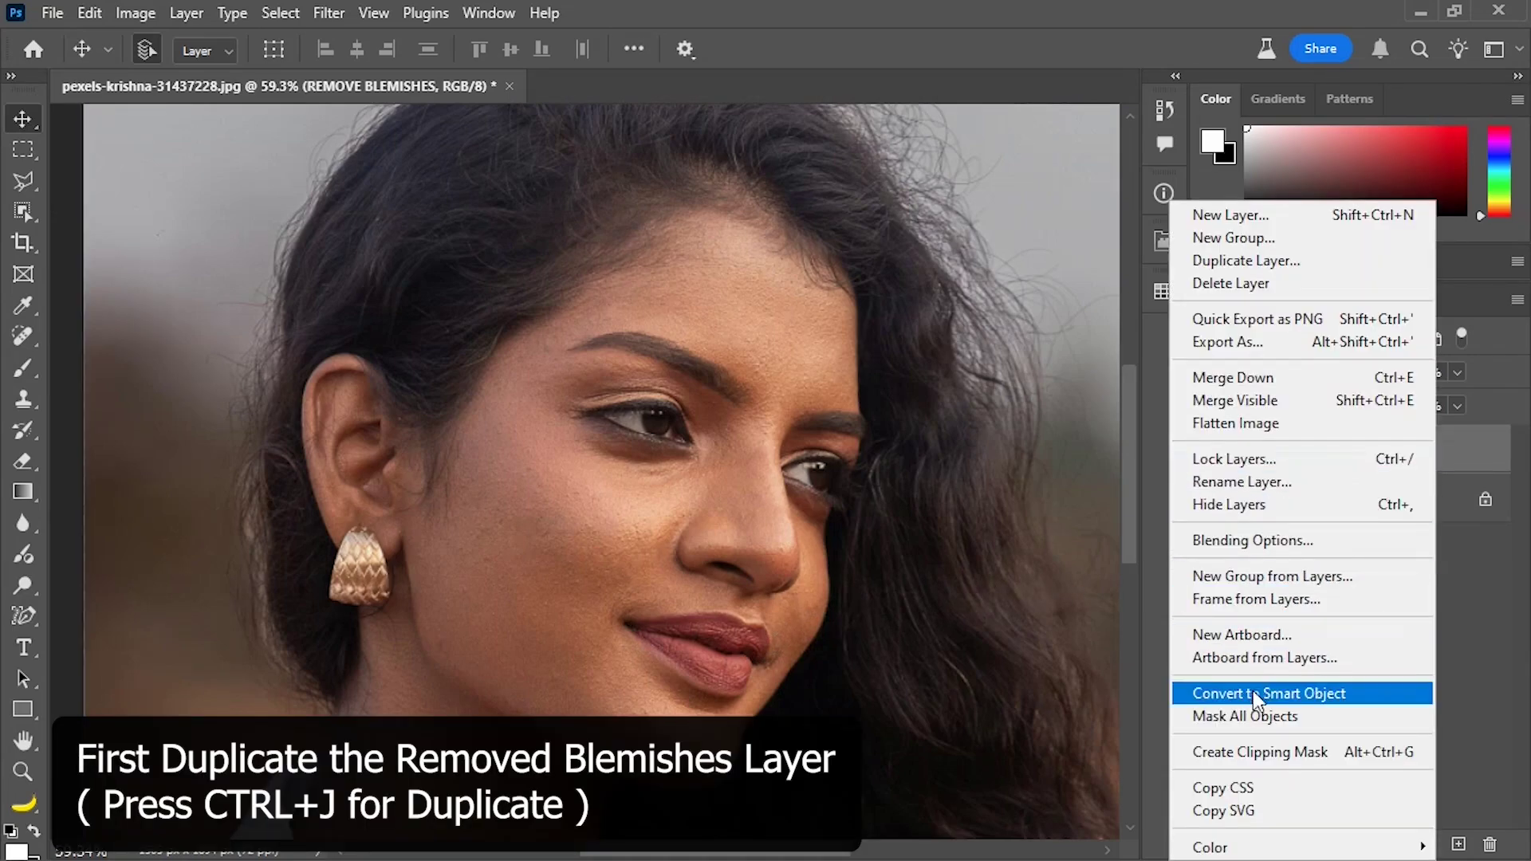
left_click(1209, 262)
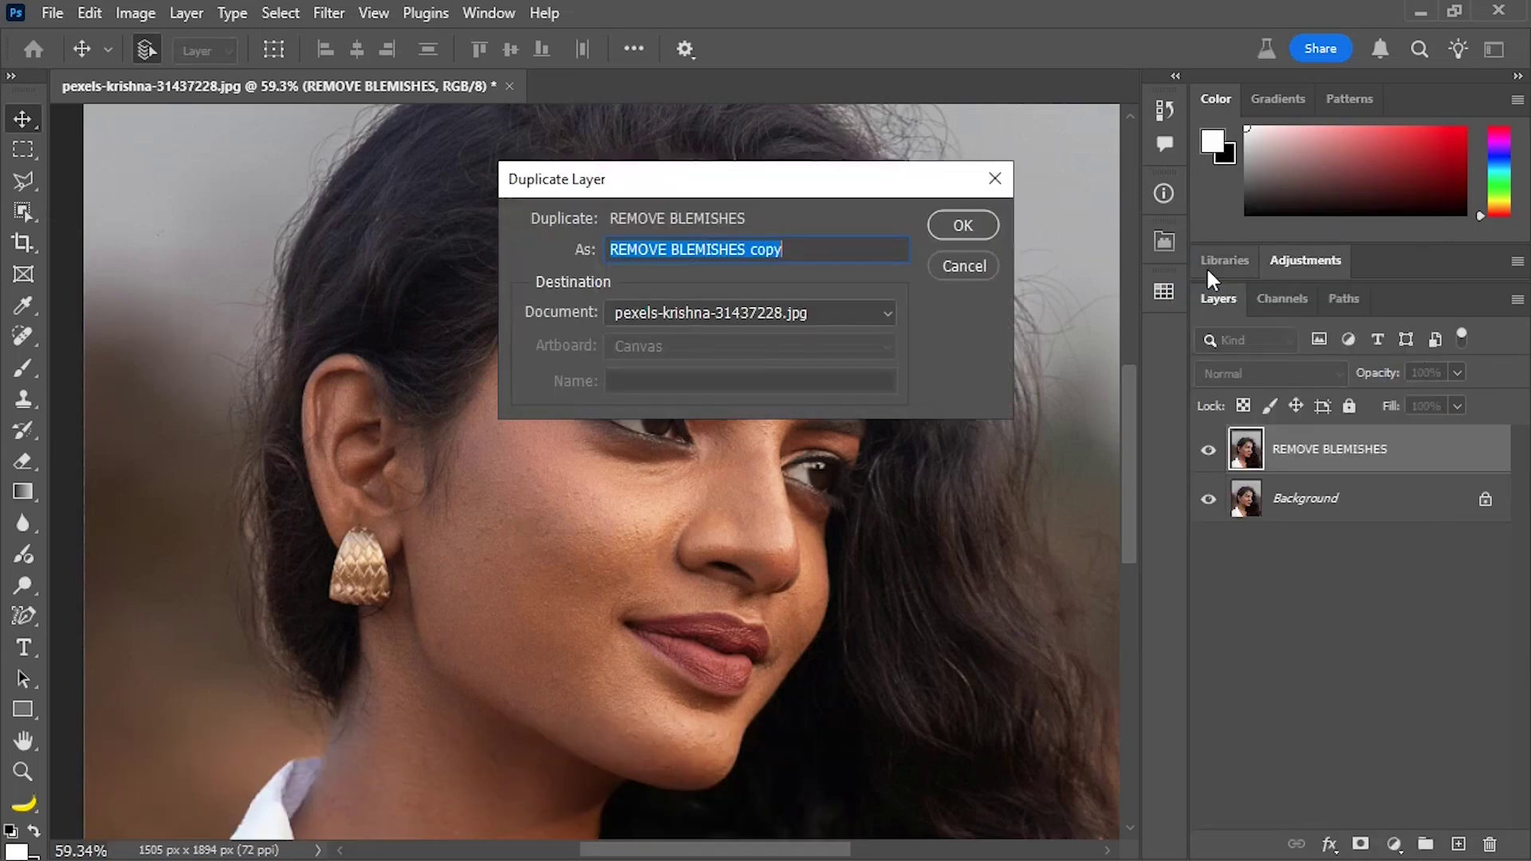
key("BackSpace")
type("Blur")
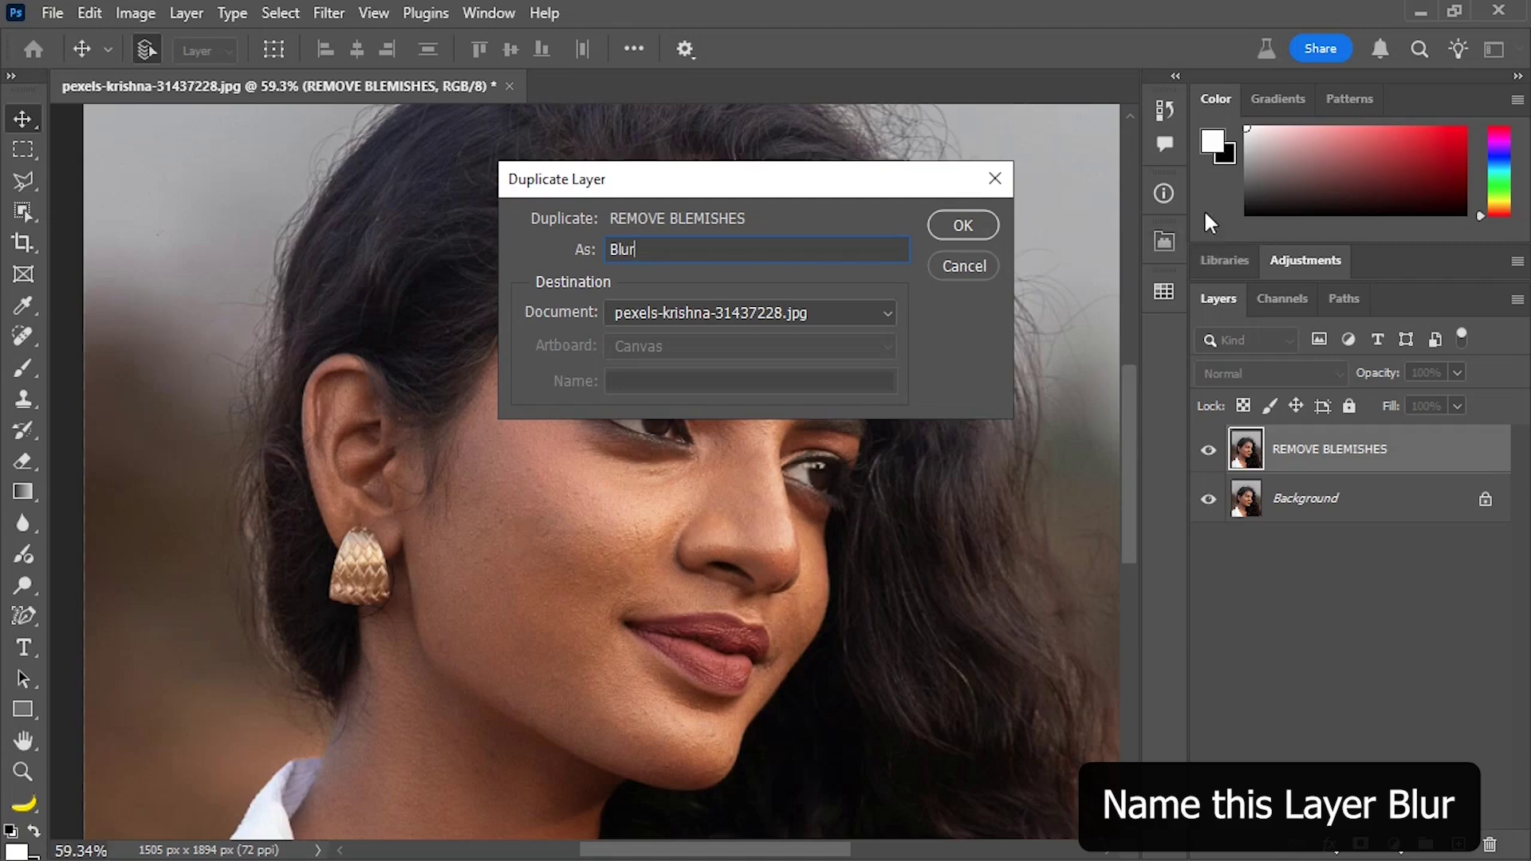
left_click(986, 227)
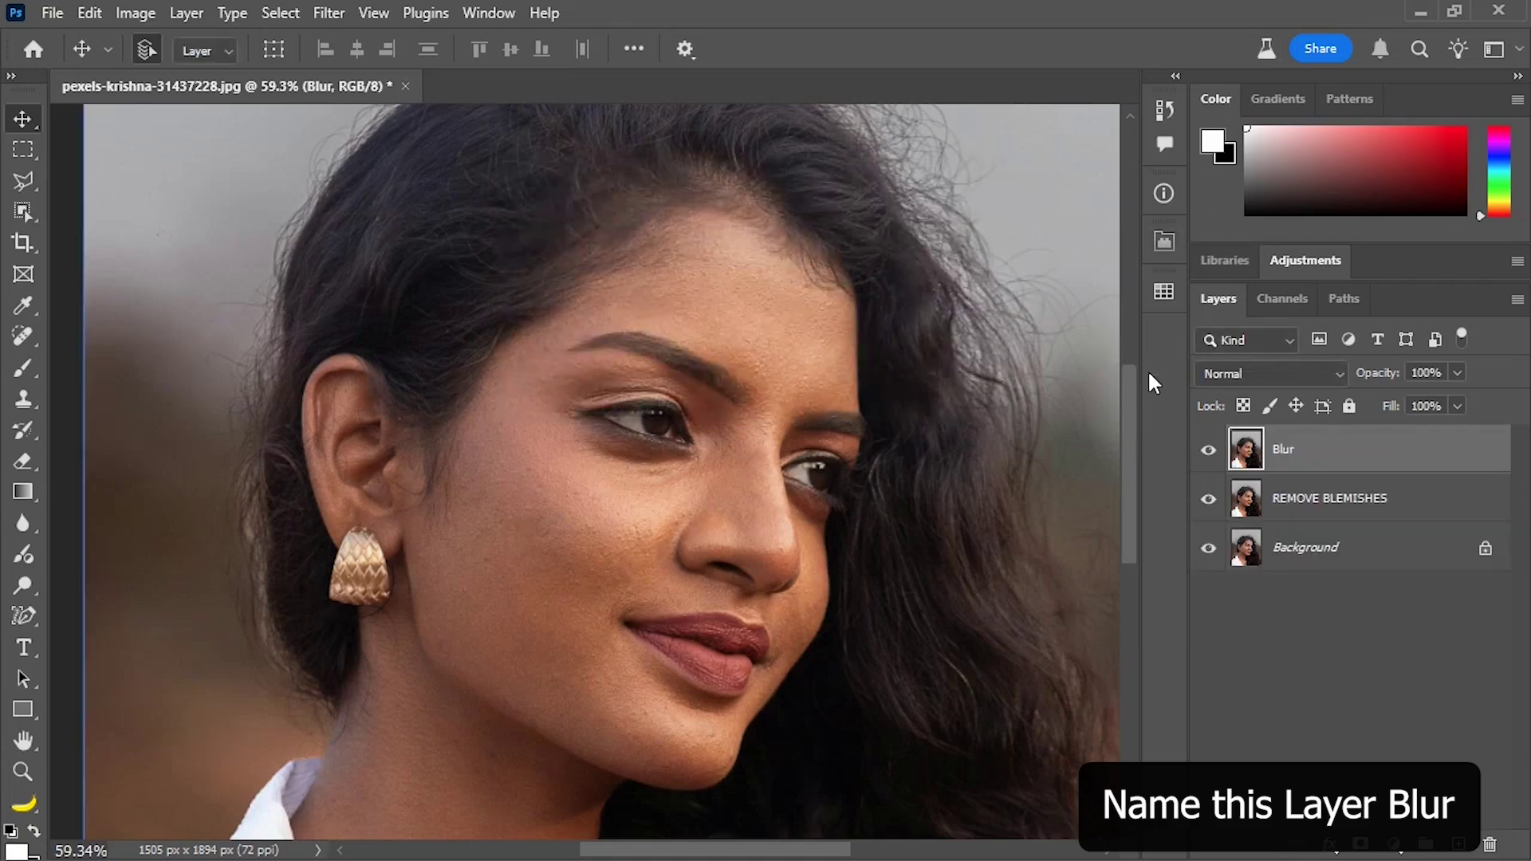
right_click(1308, 435)
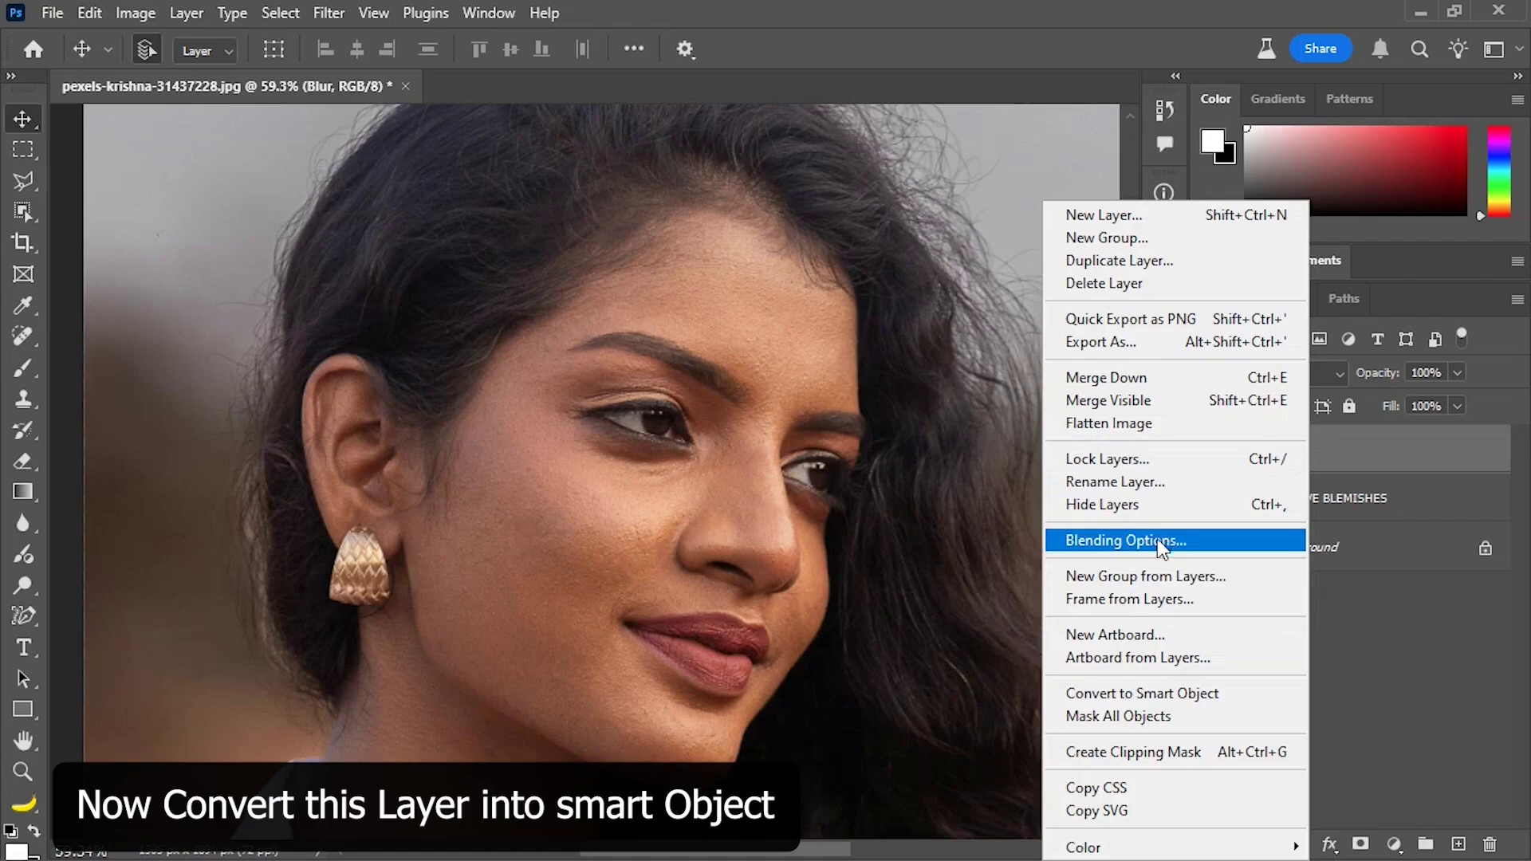
left_click(1121, 693)
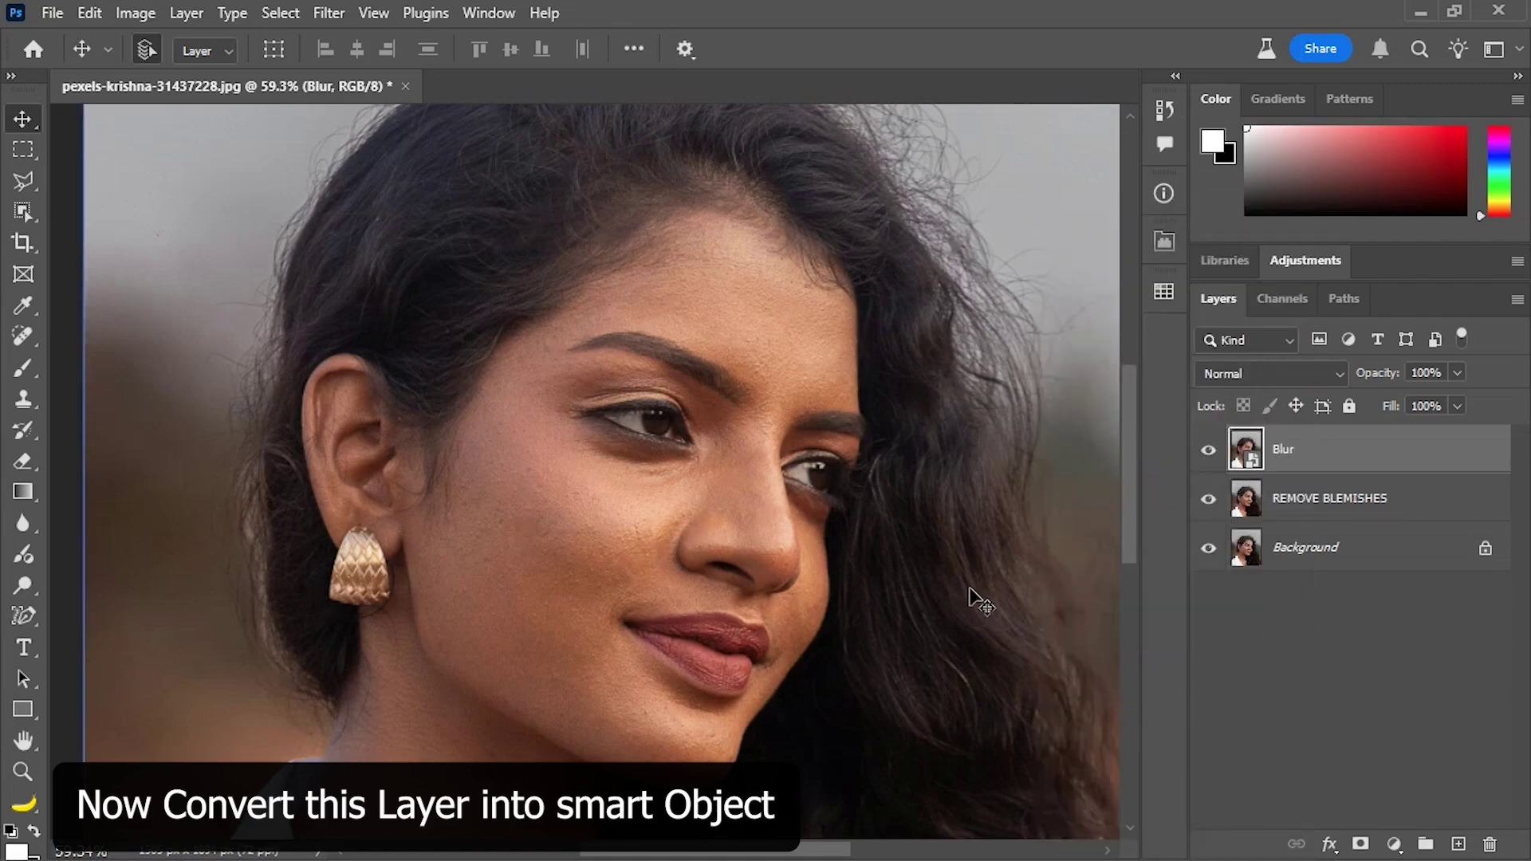
Step: Apply a Surface Blur to the Blur layer with a radius of 81 pixels and a threshold of 20 levels
left_click(325, 12)
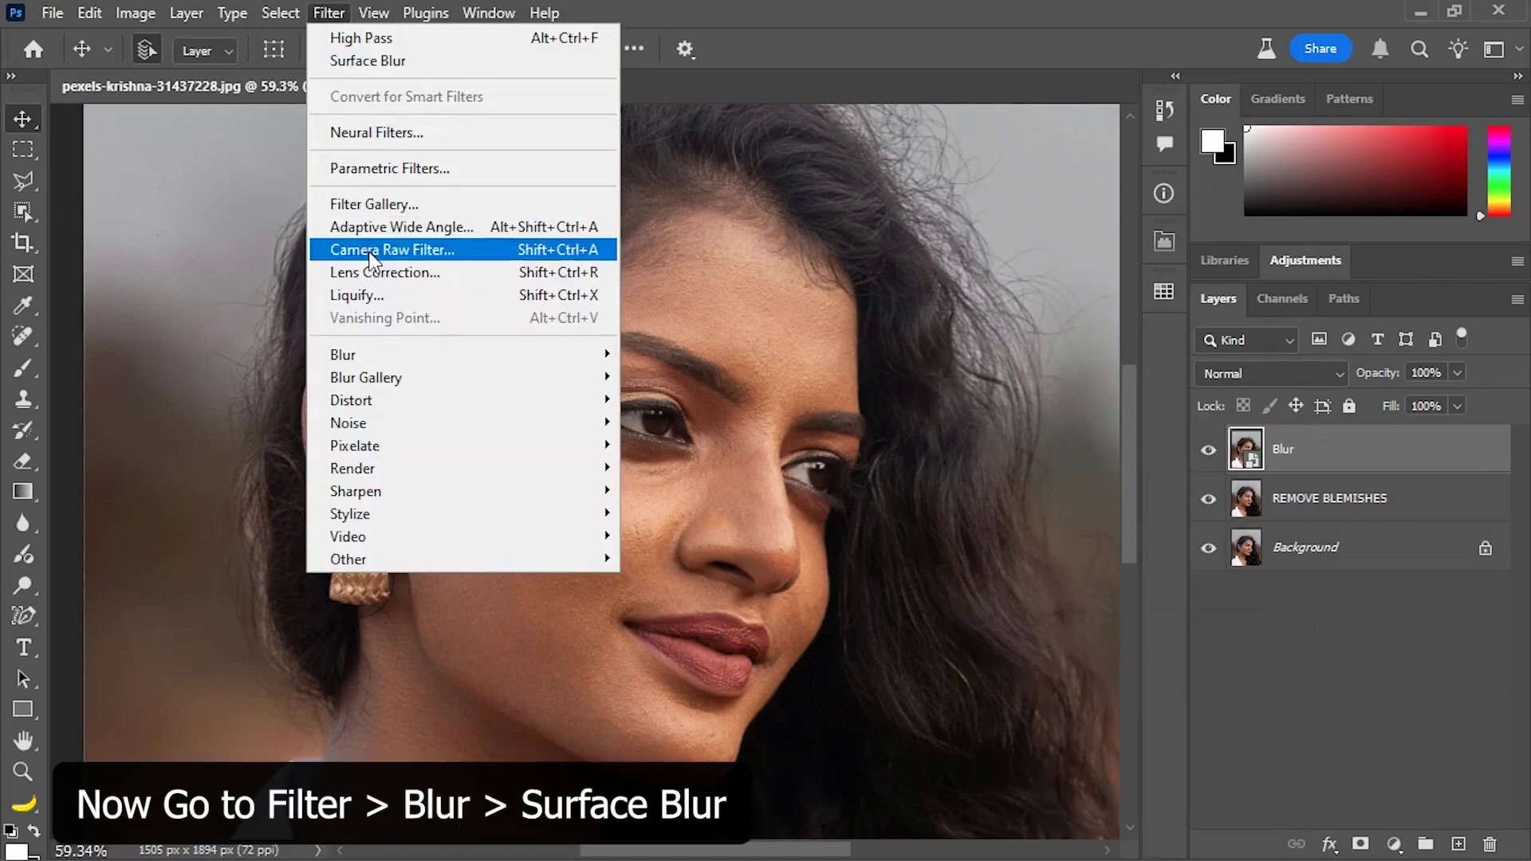
mouse_move(392, 356)
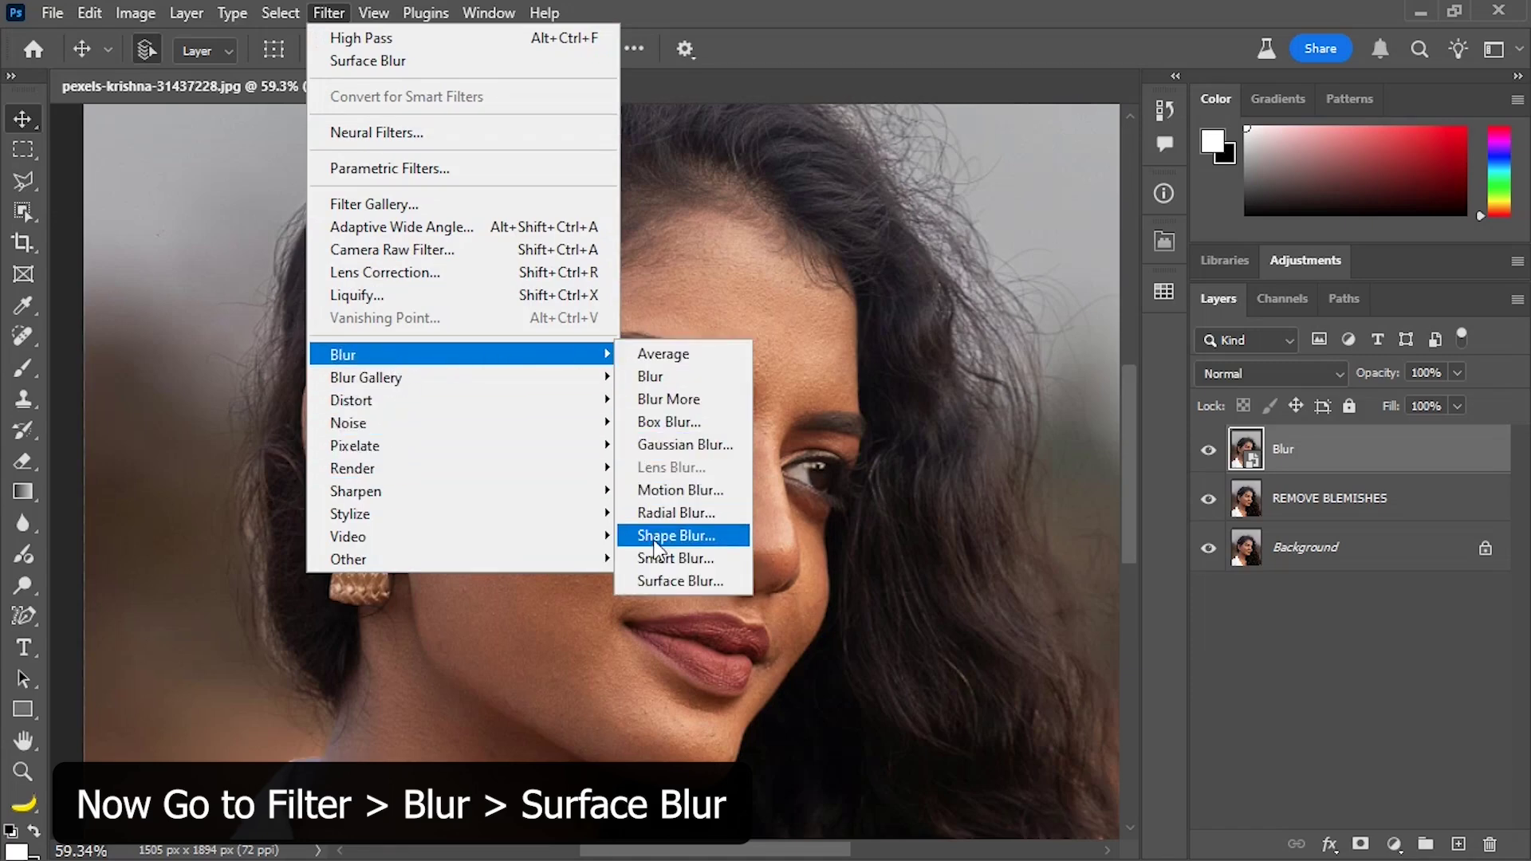
left_click(663, 582)
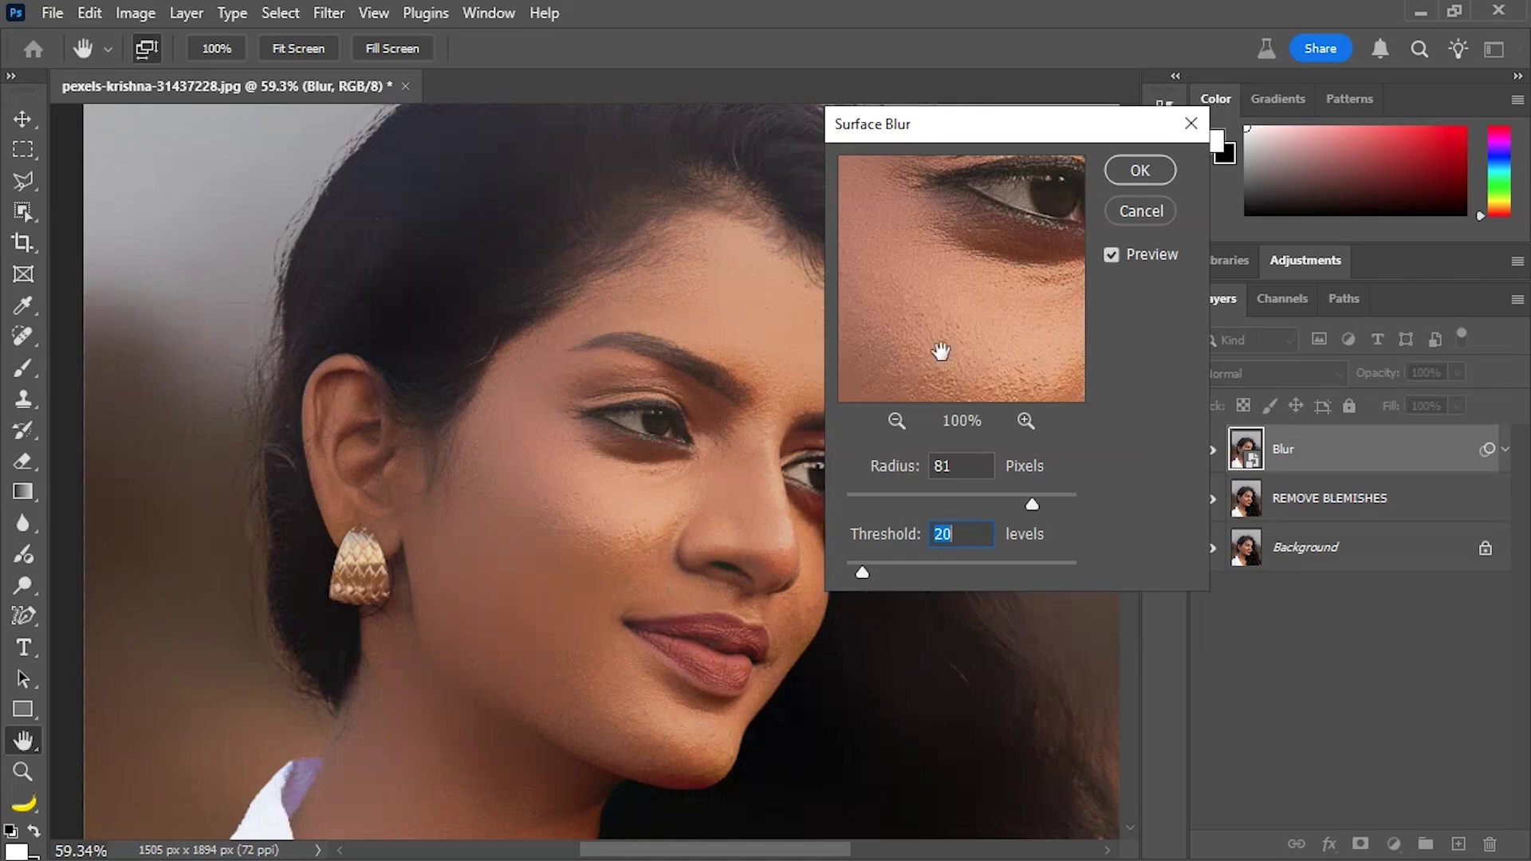
left_click(1132, 169)
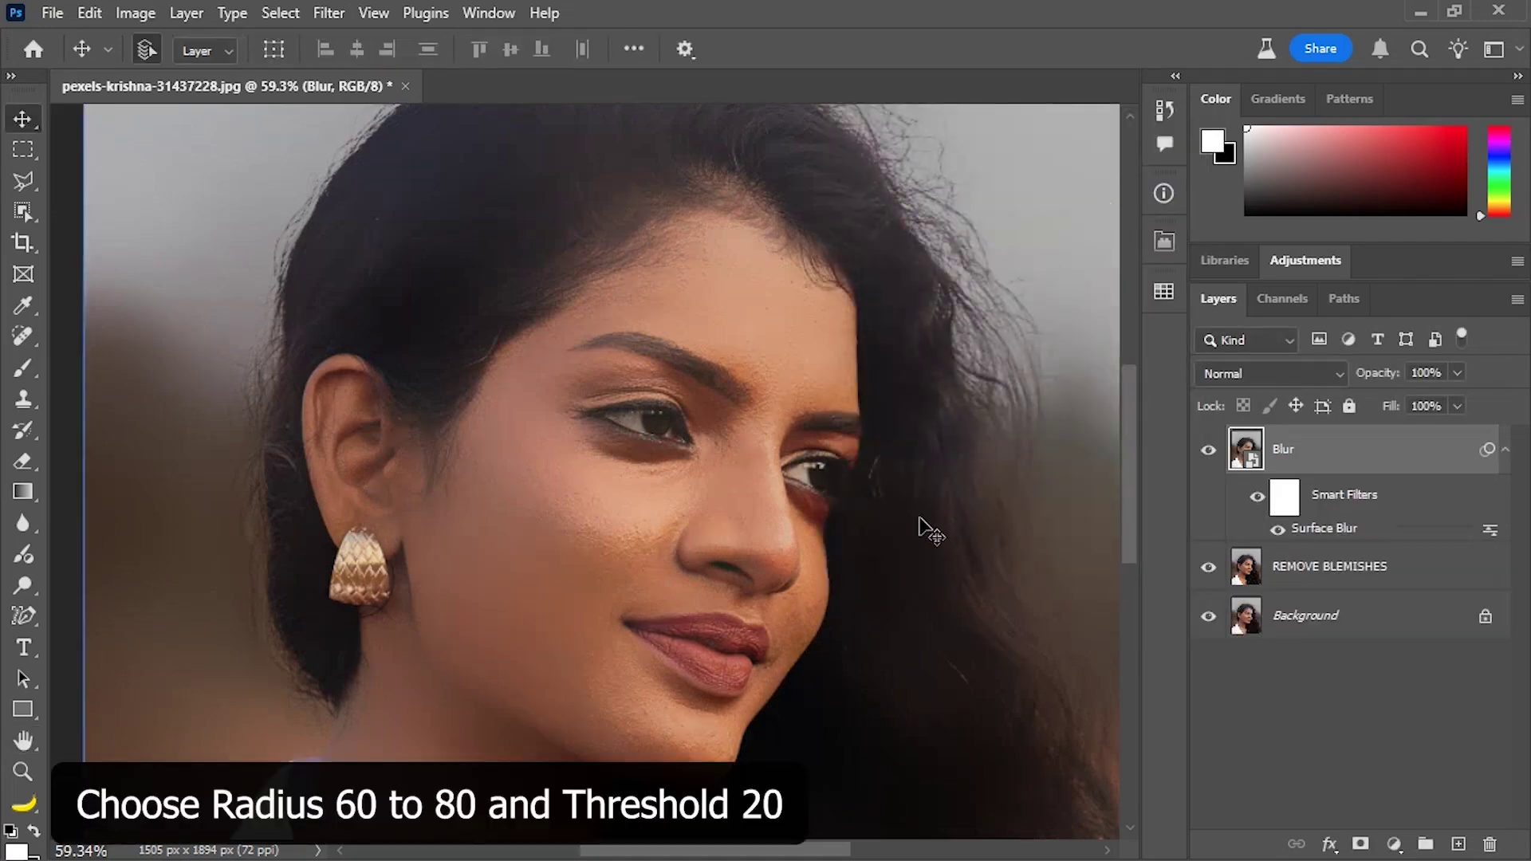
Step: Duplicate the REMOVE BLEMISHES layer again and name the copy "Texture"
left_click(1353, 588)
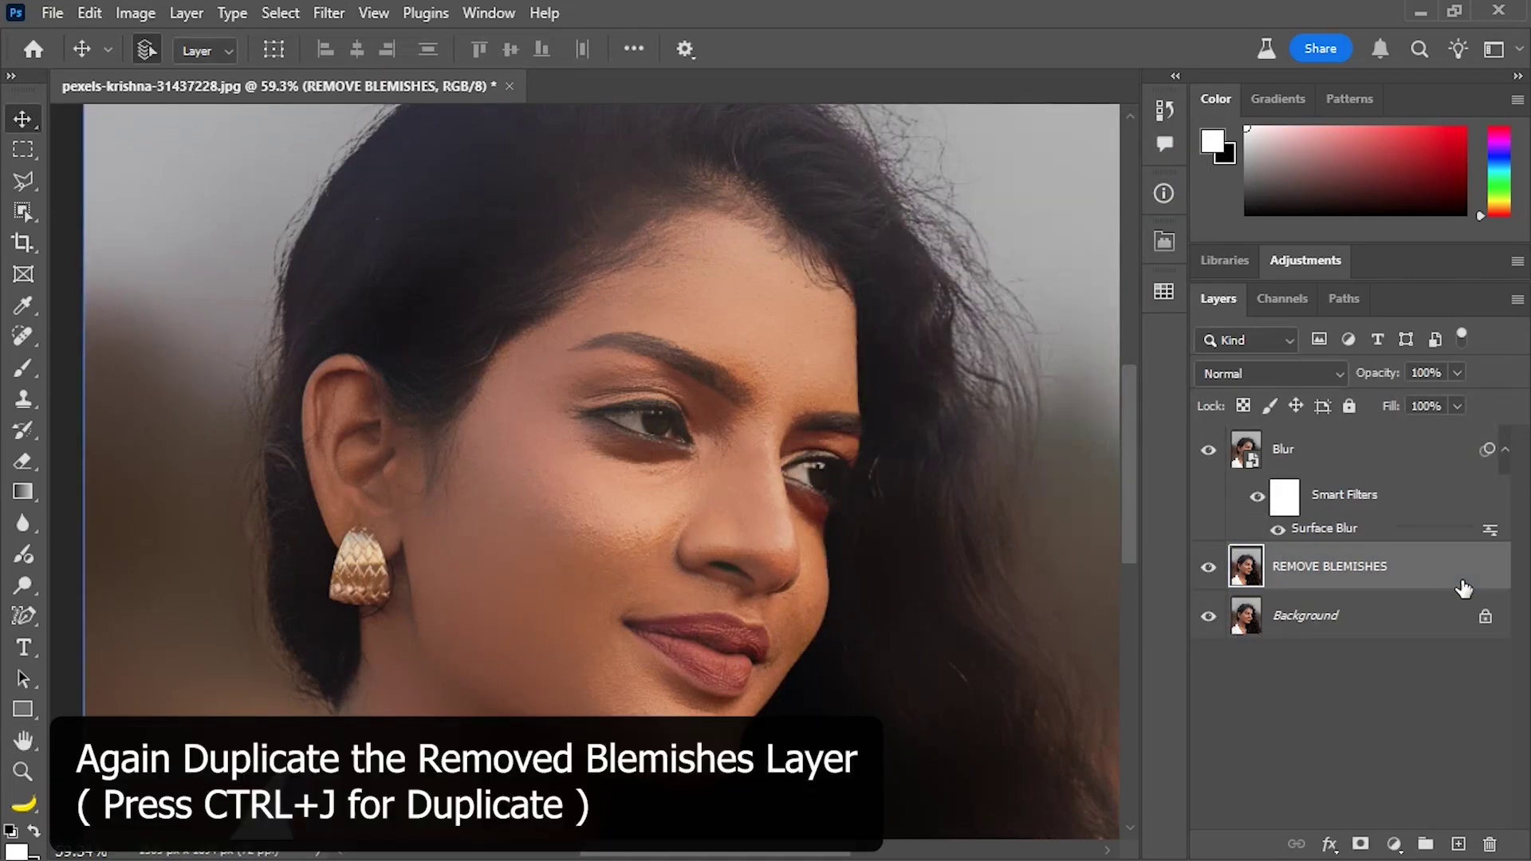
right_click(1461, 577)
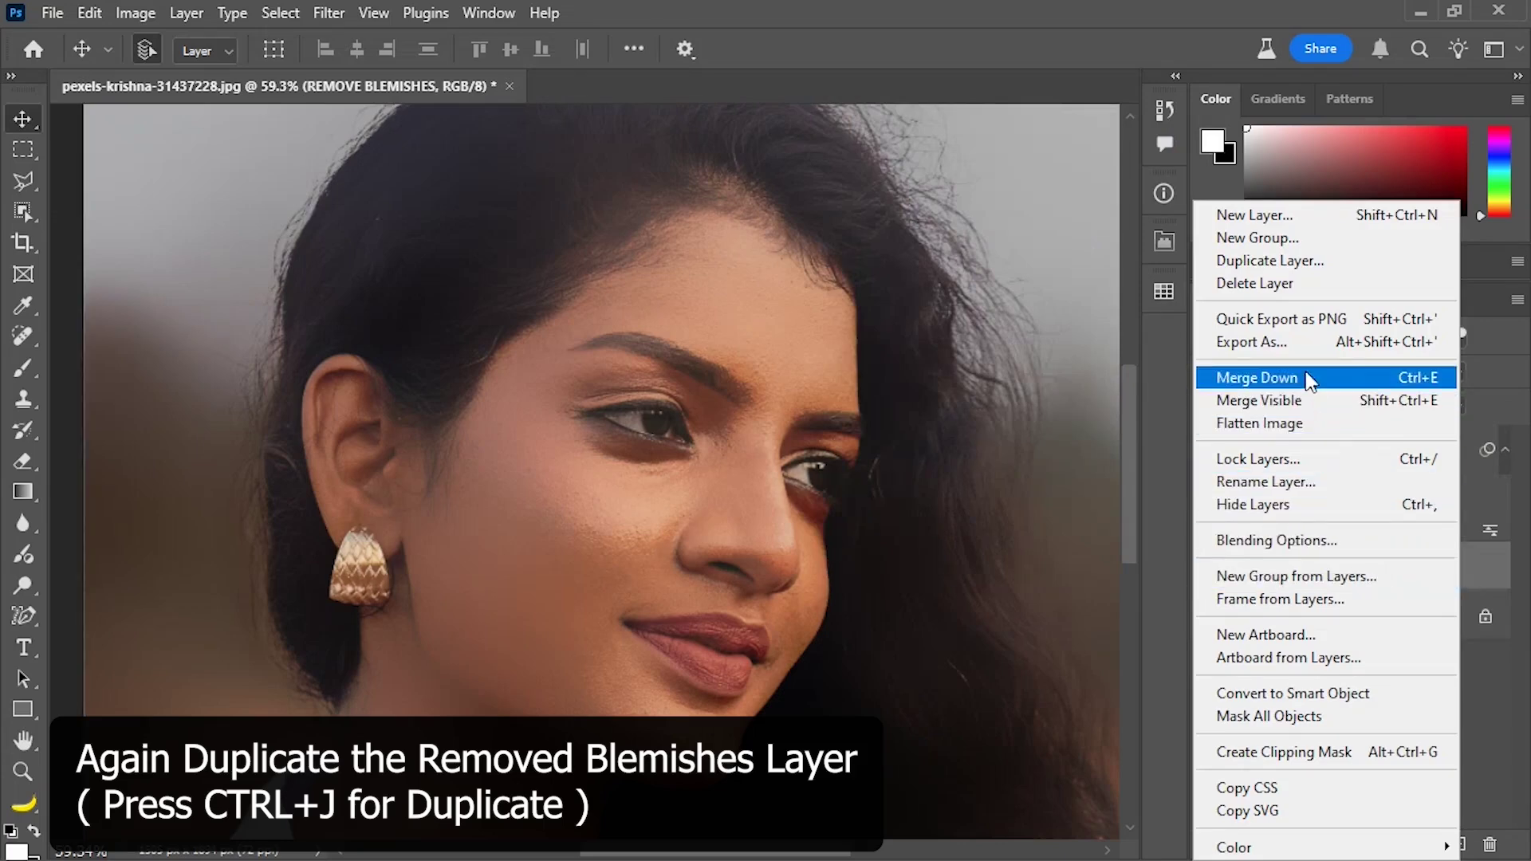
left_click(1279, 262)
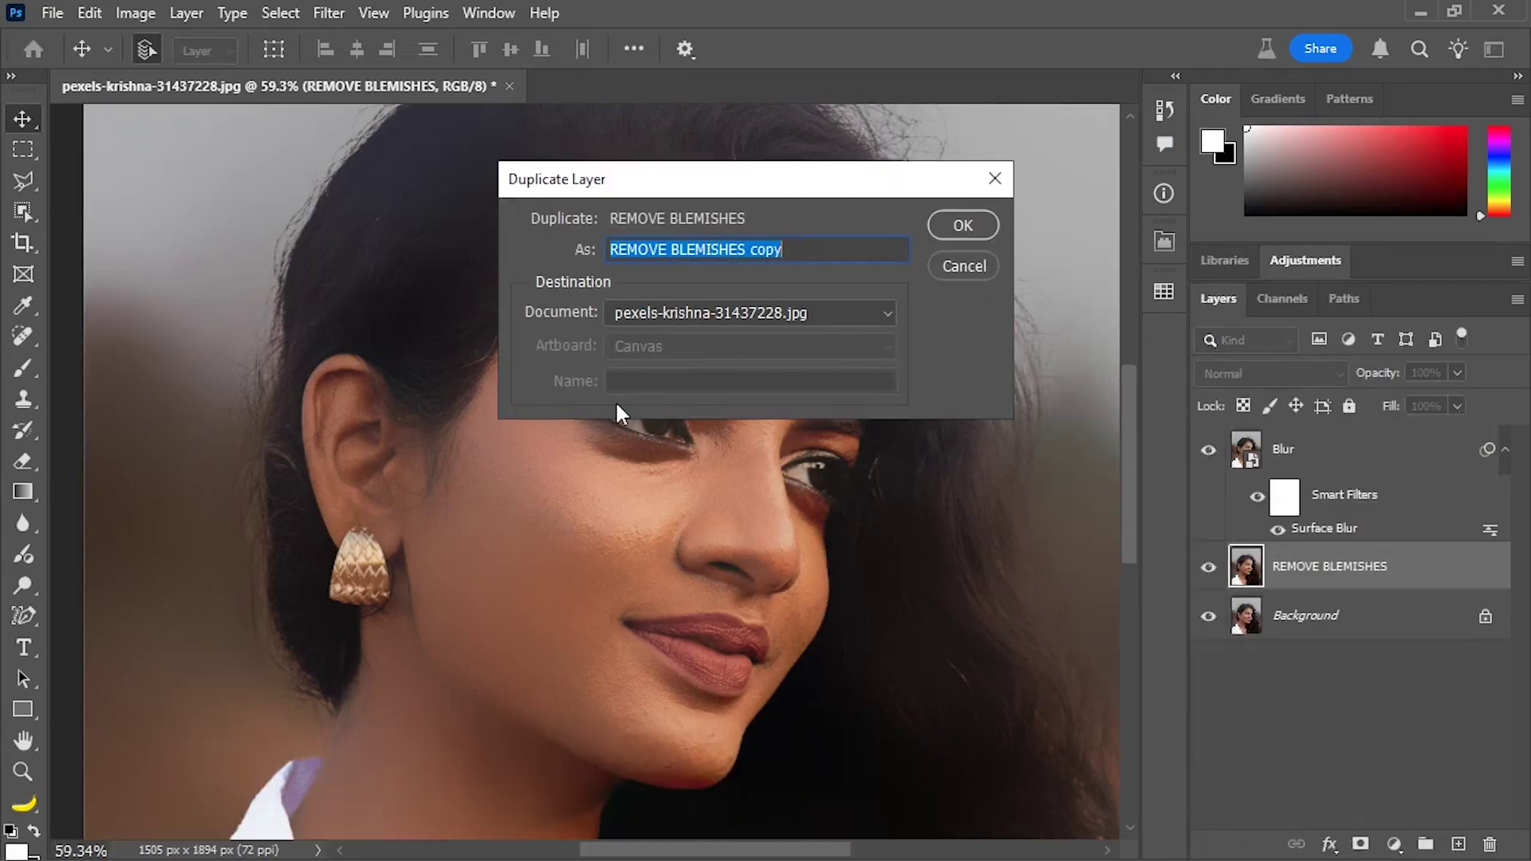
key("BackSpace")
type("Texture")
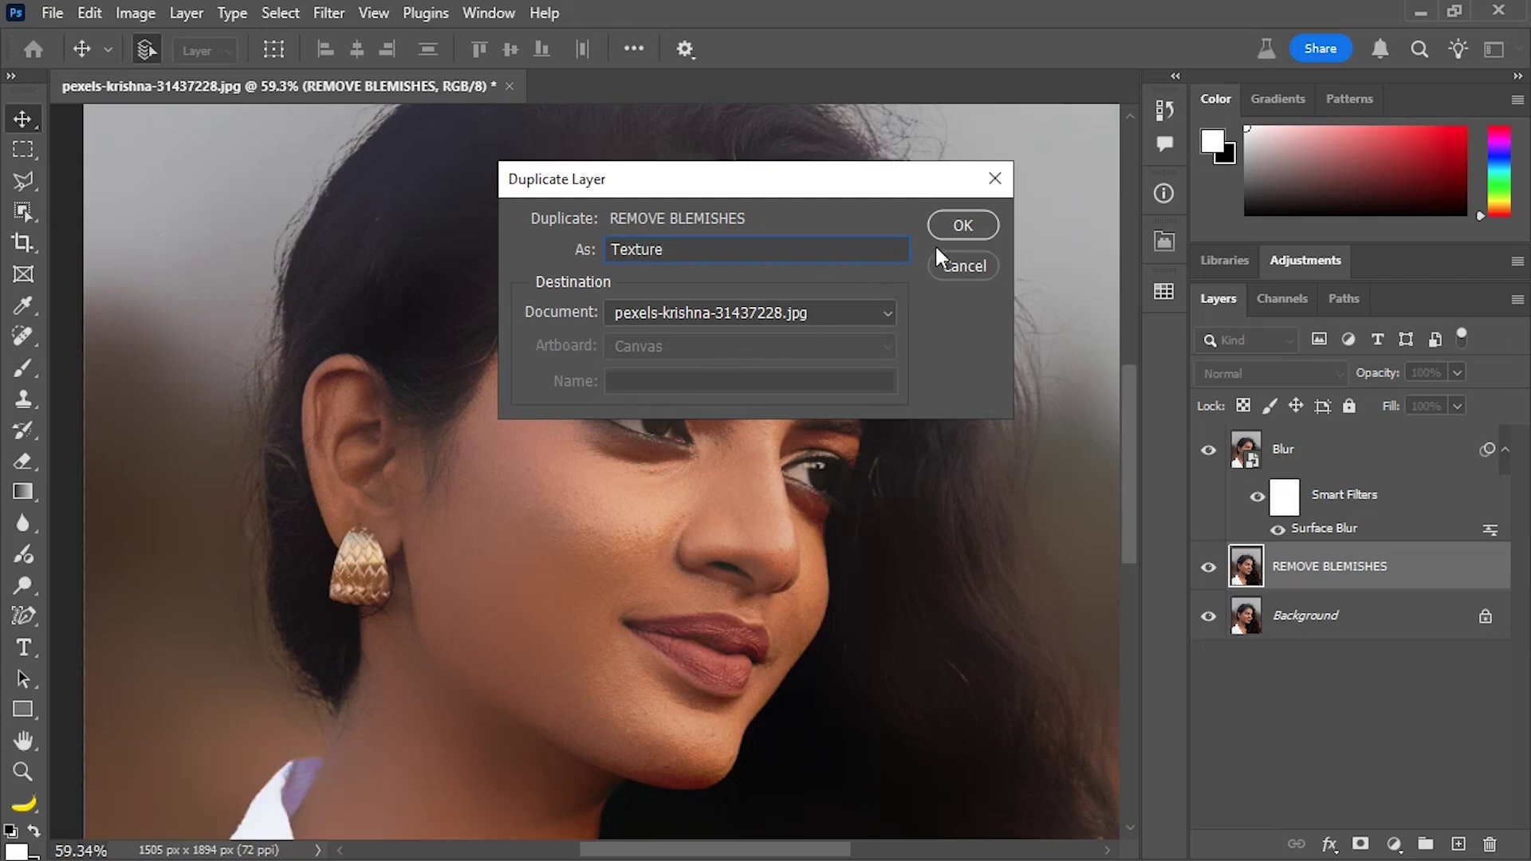
left_click(960, 220)
Step: Move the Texture layer above the Blur layer and convert it to a smart object
left_click_drag(1340, 568, 1328, 445)
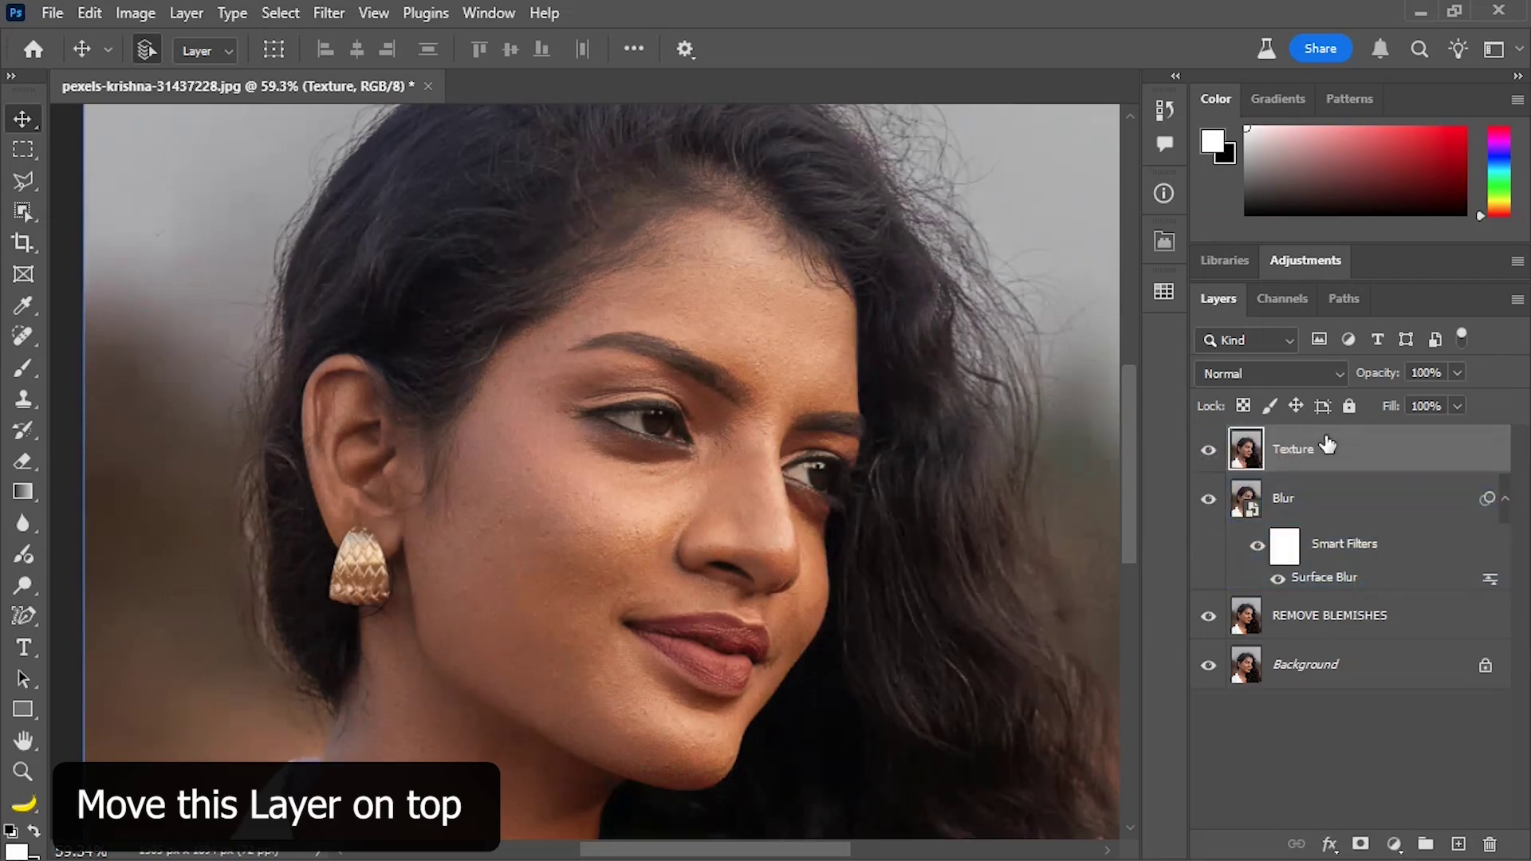
right_click(1326, 440)
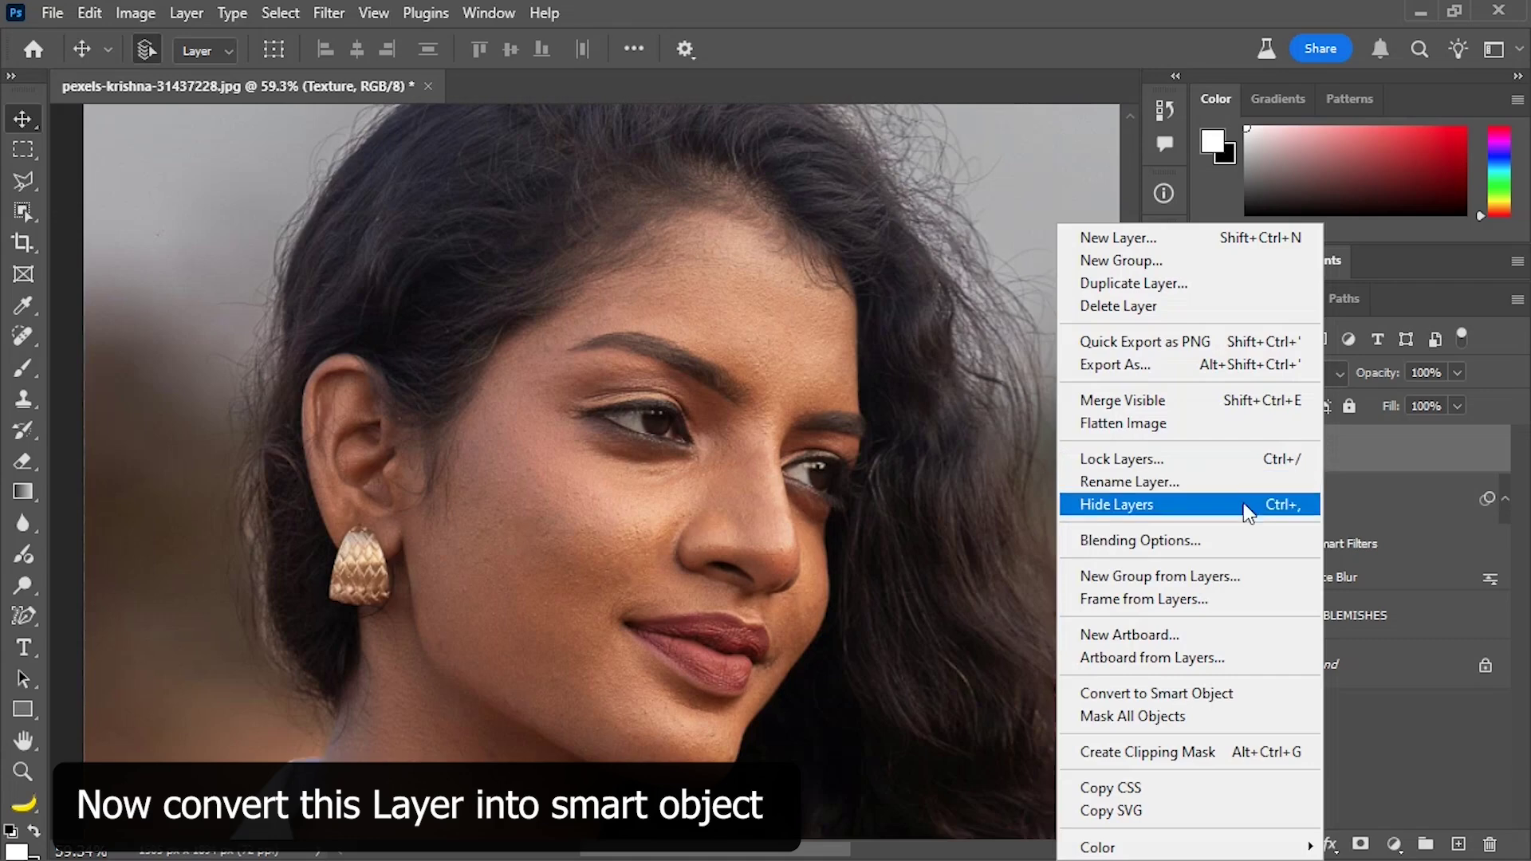
left_click(1131, 700)
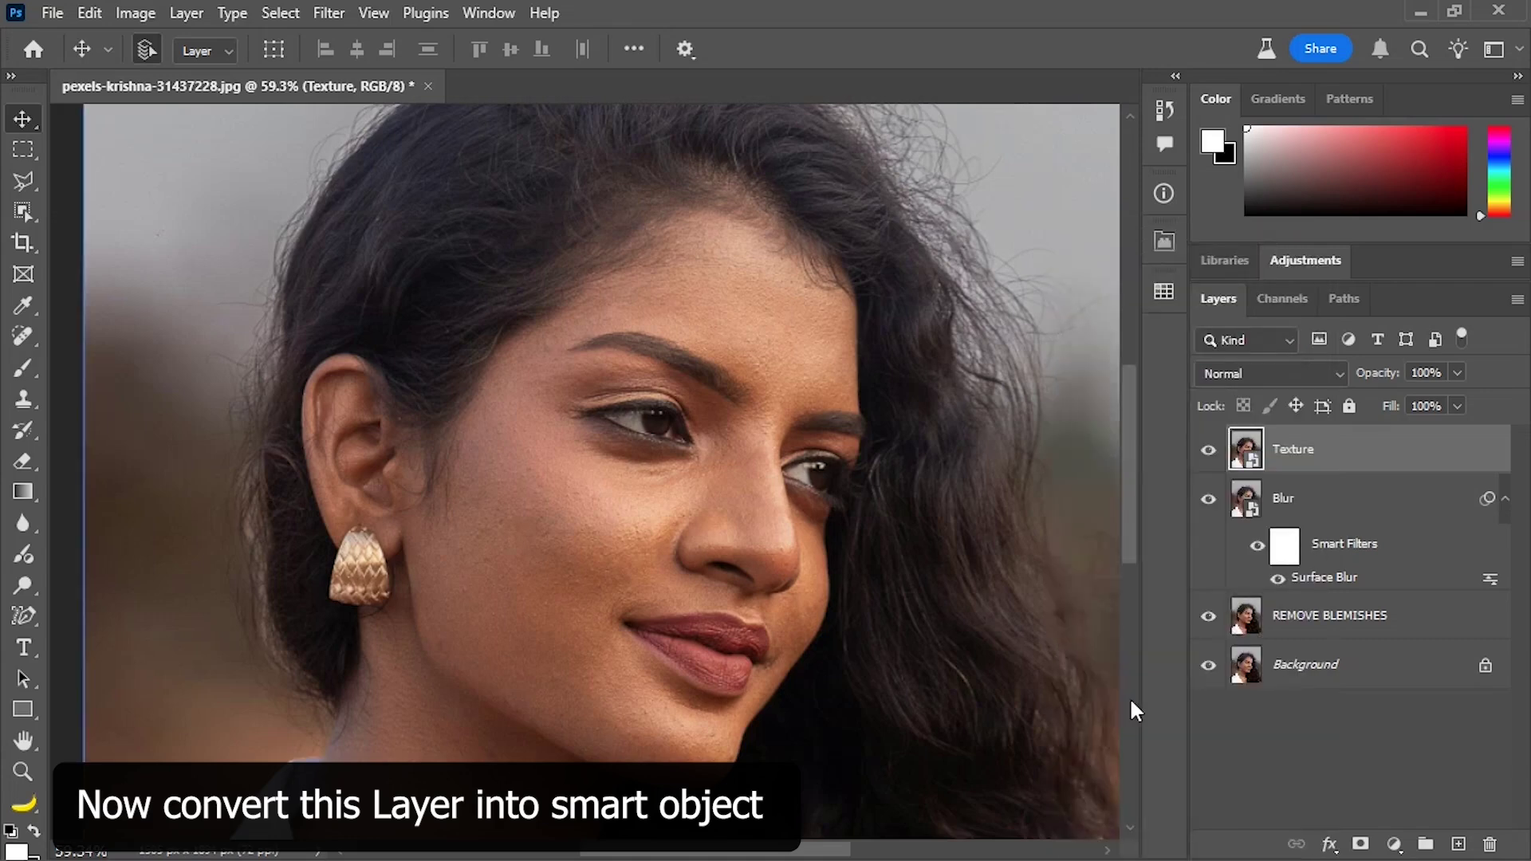
Step: Apply a High Pass filter with a radius of 1.8 pixels to the Texture layer and set its blend mode to Overlay
left_click(328, 14)
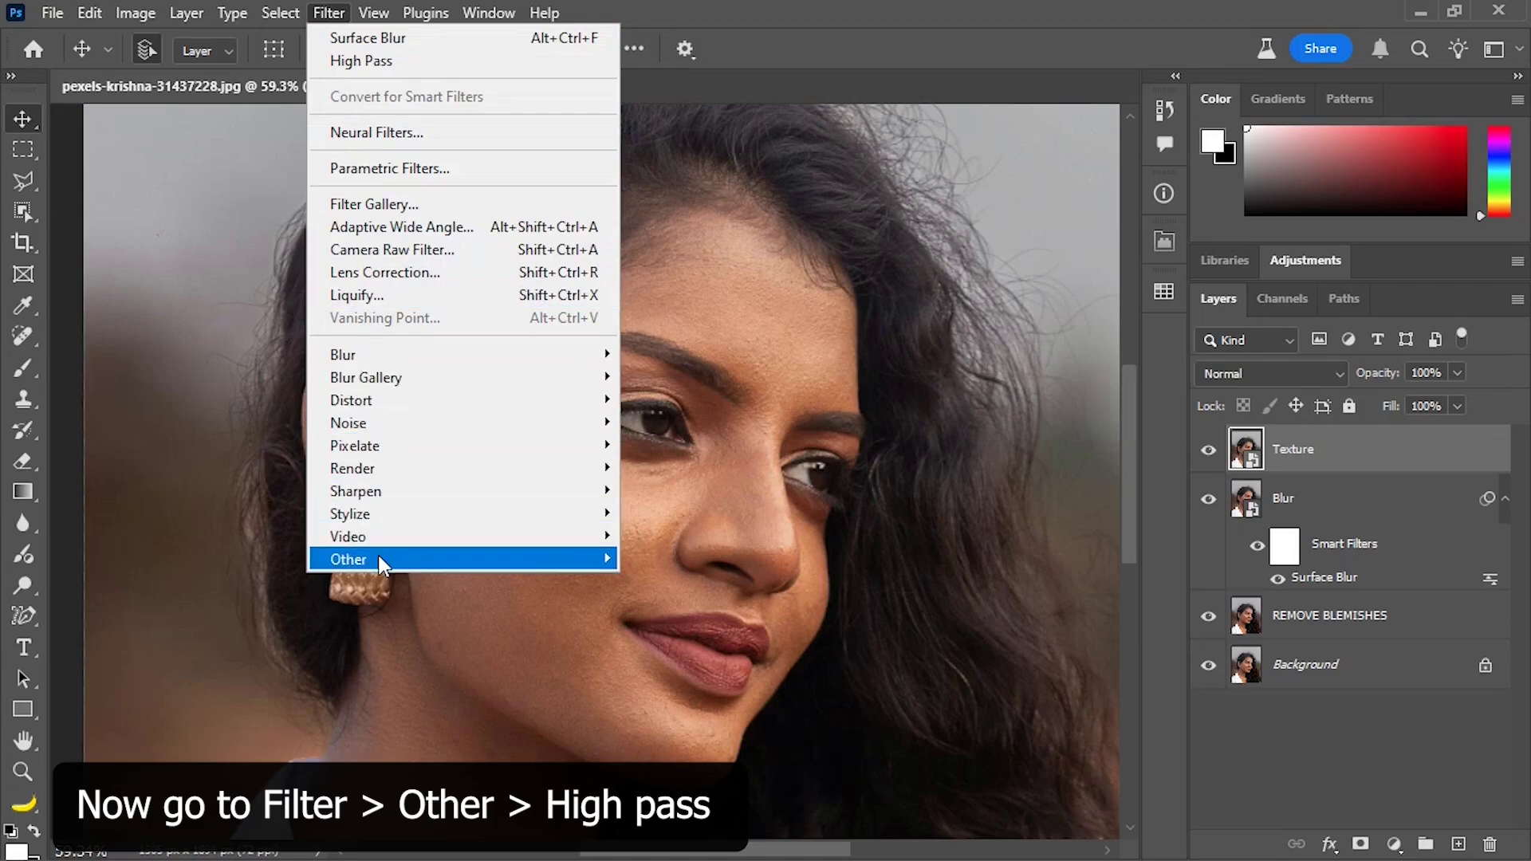
mouse_move(378, 558)
left_click(650, 583)
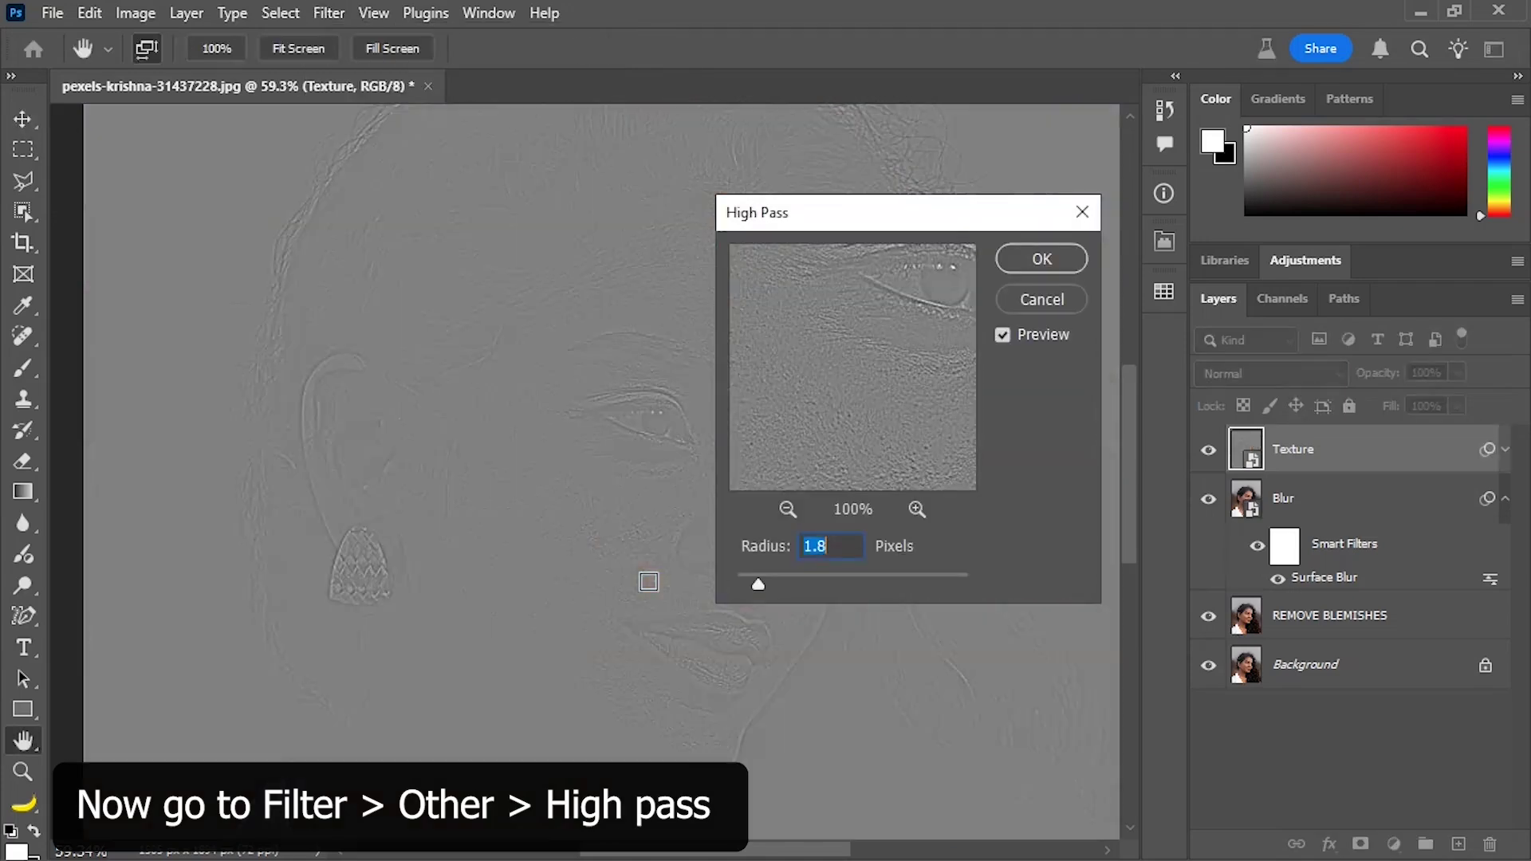
left_click(1035, 260)
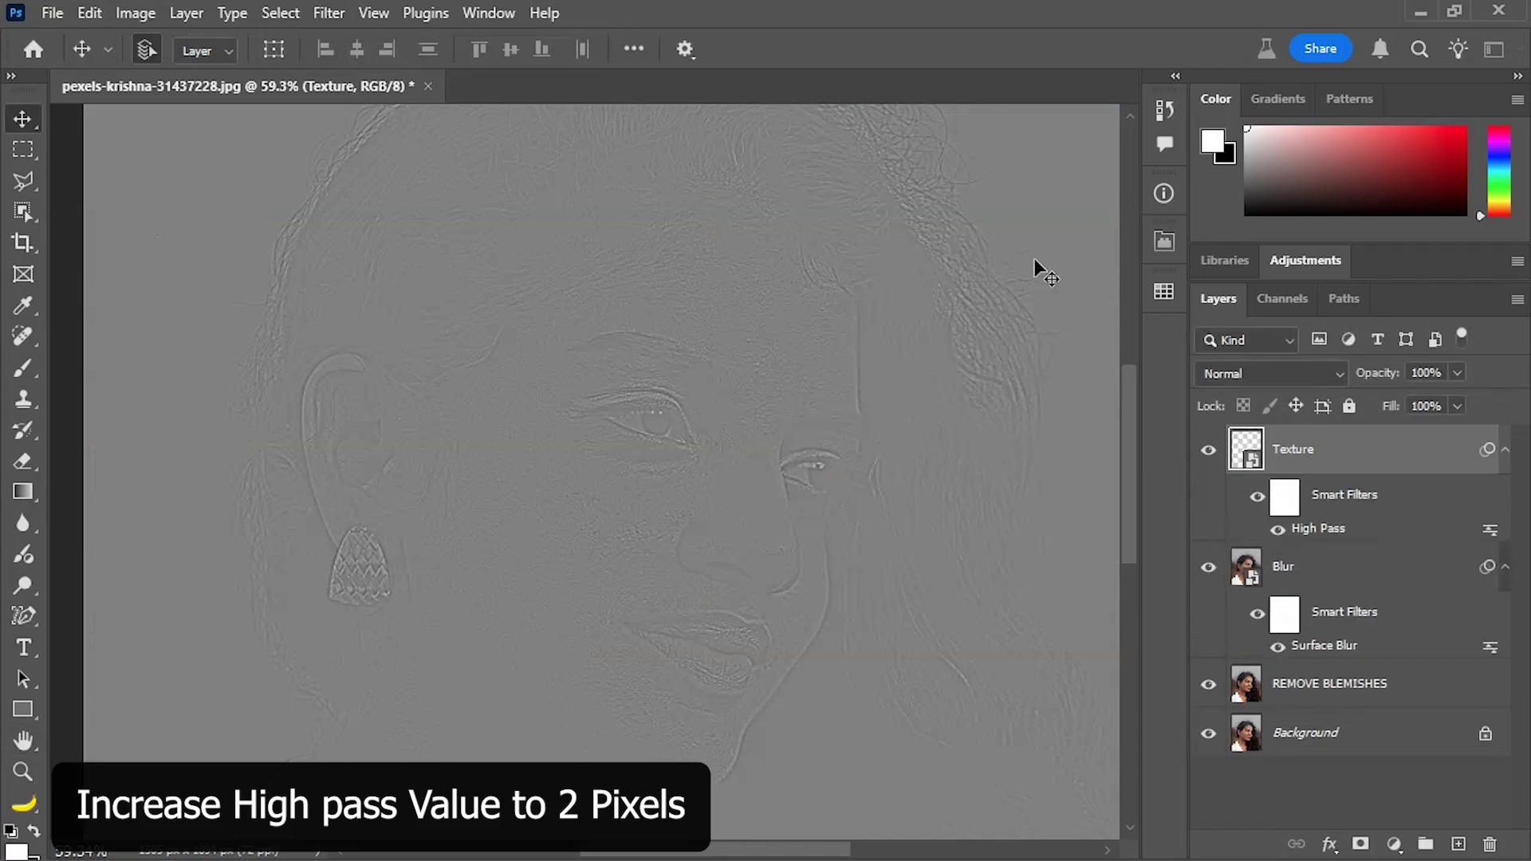
left_click(1227, 375)
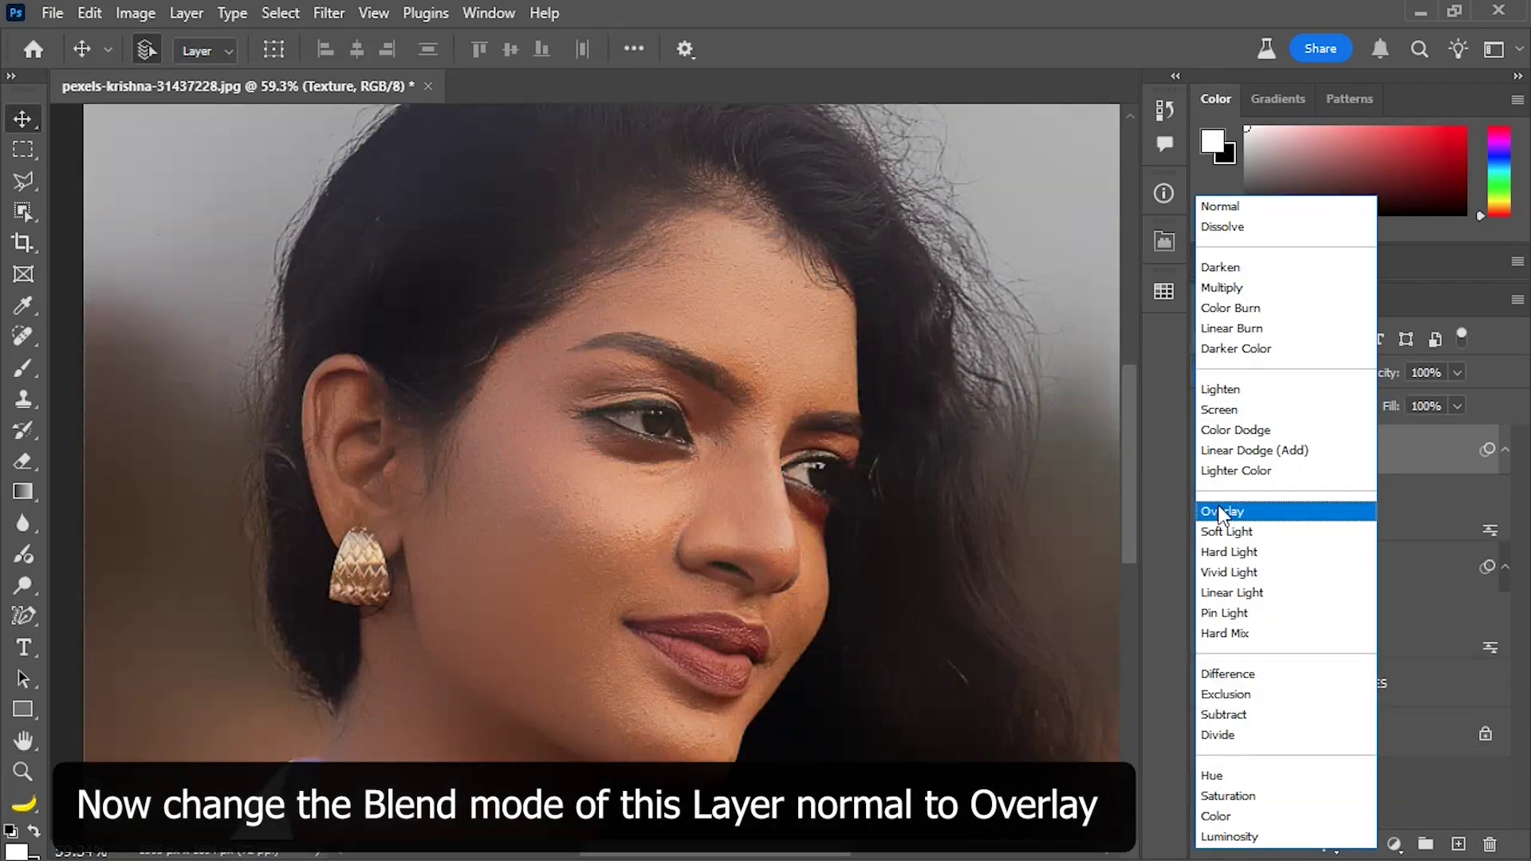
left_click(1222, 513)
Step: Group the Texture and Blur layers in a new group with the default name and Pass Through mode
left_click(1333, 587, "shift")
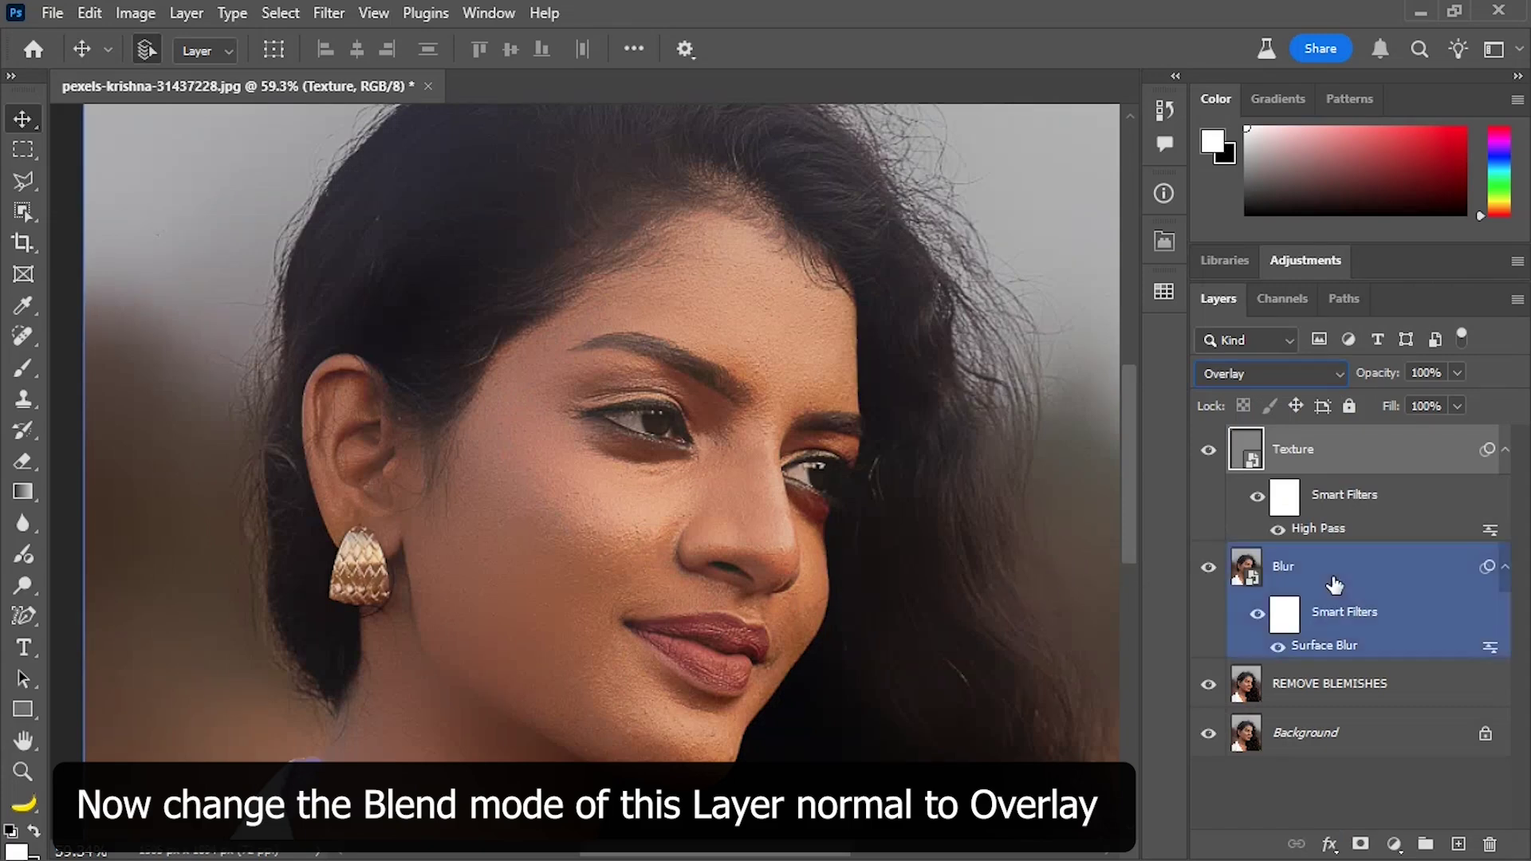
right_click(1333, 586)
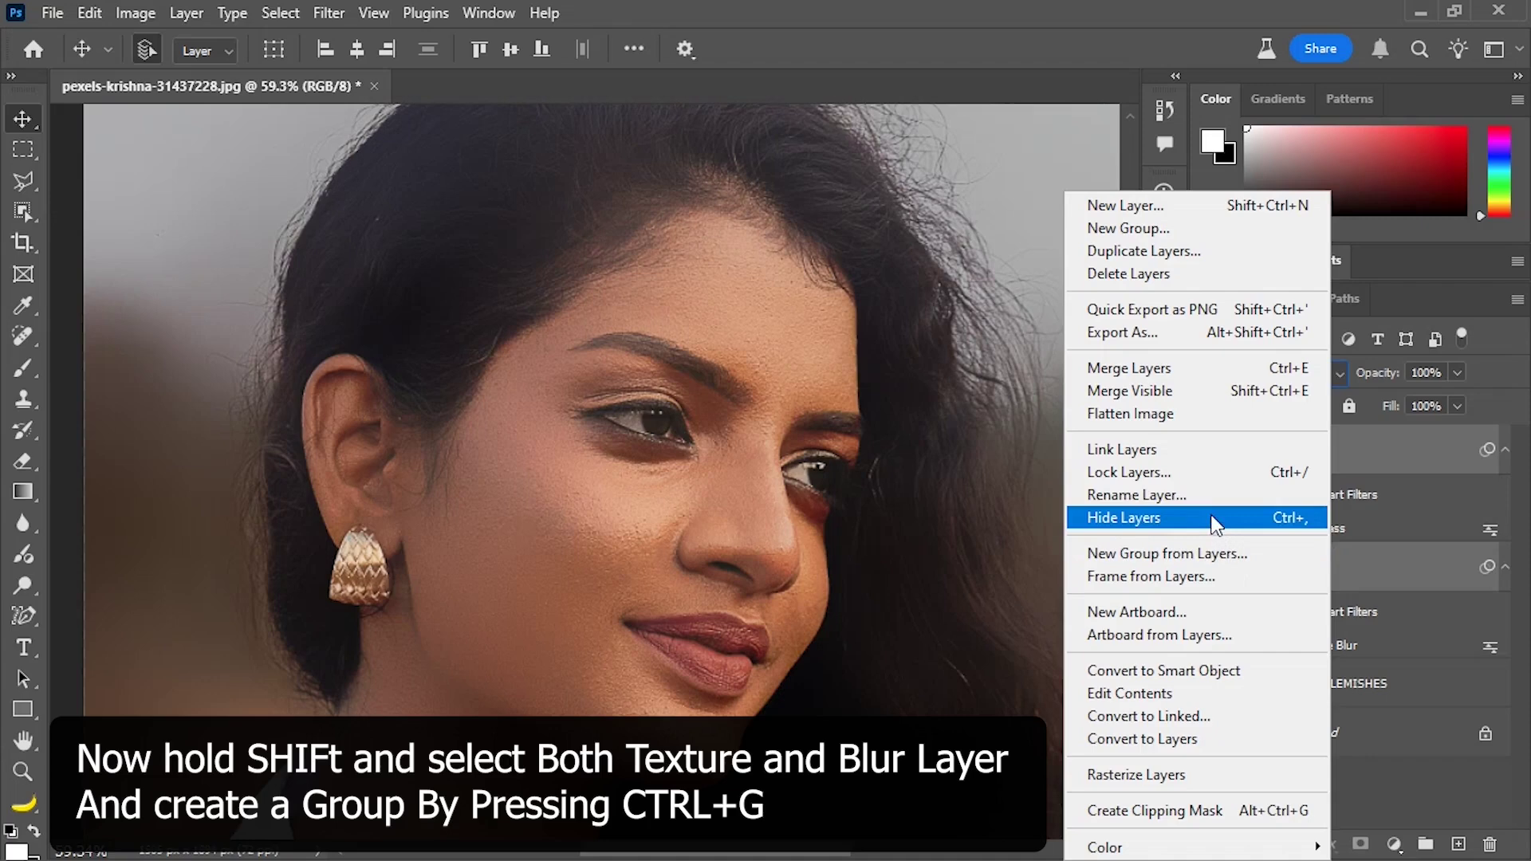
left_click(1180, 551)
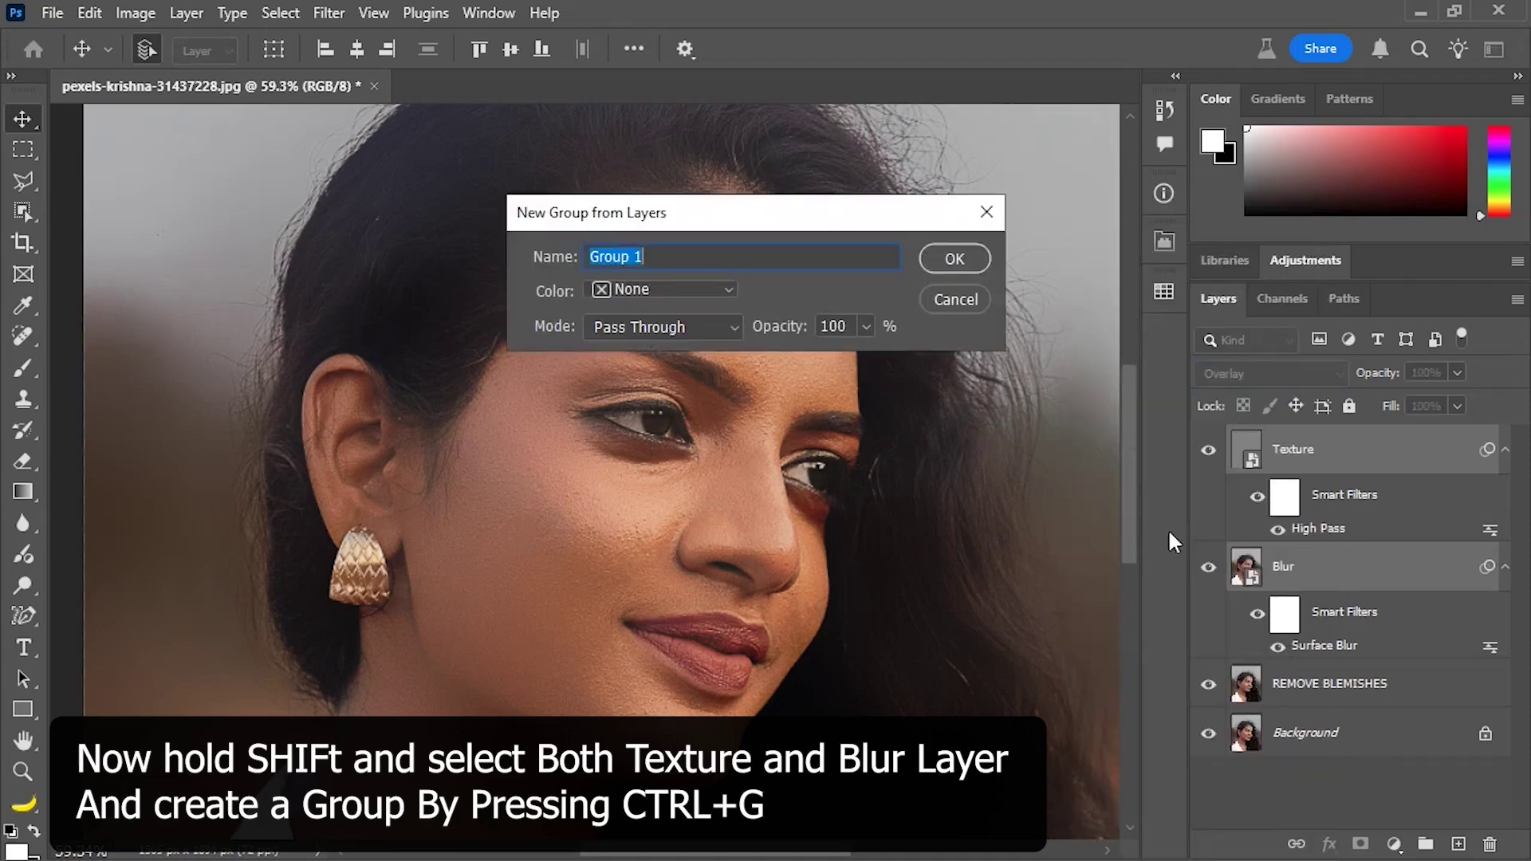
left_click(957, 256)
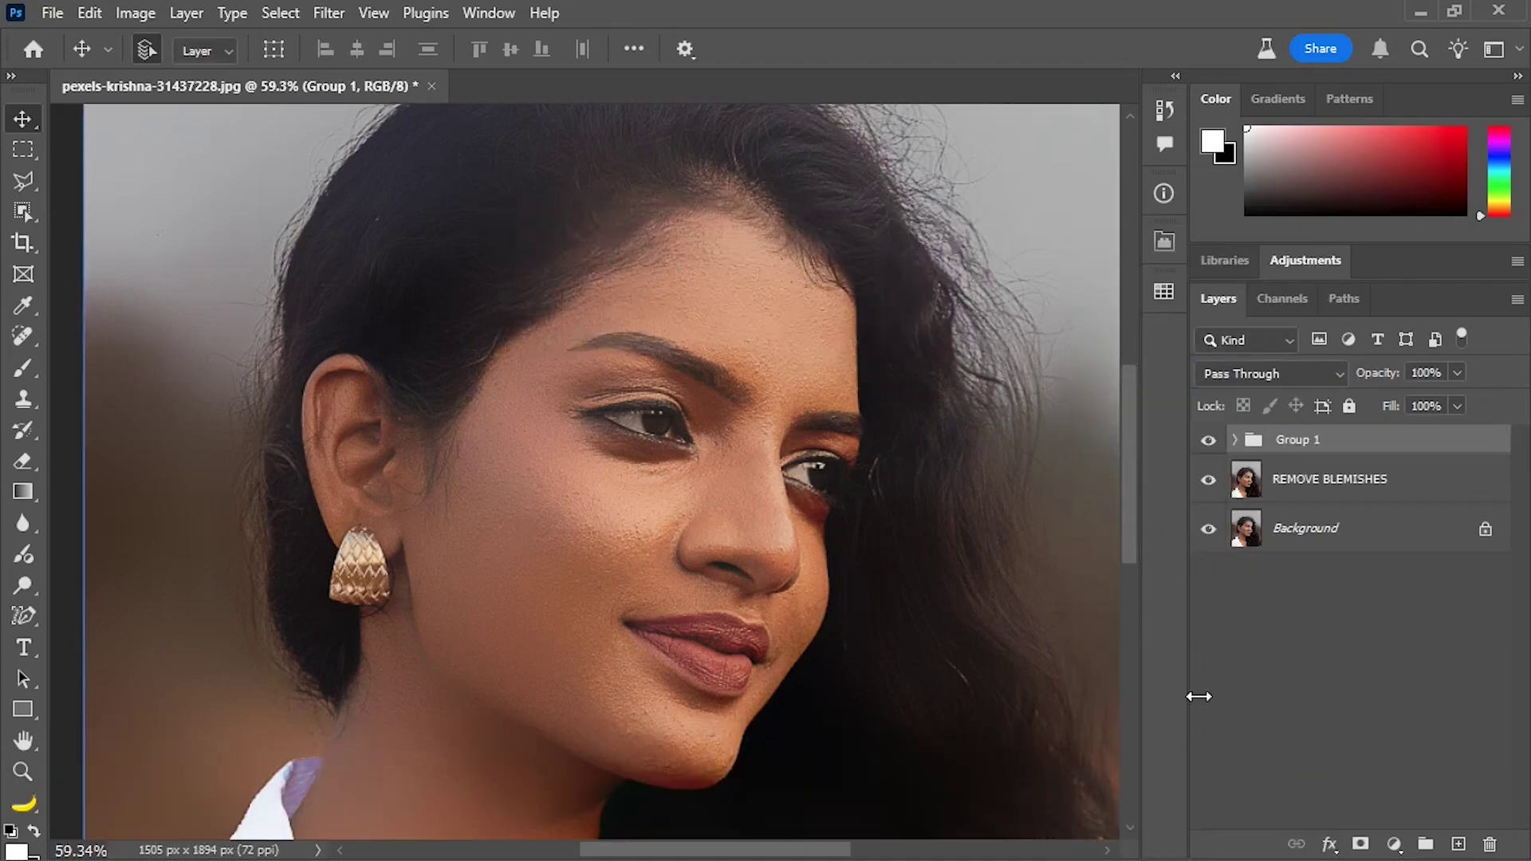
Step: Add a layer mask to the group and invert it to black
left_click(1360, 843)
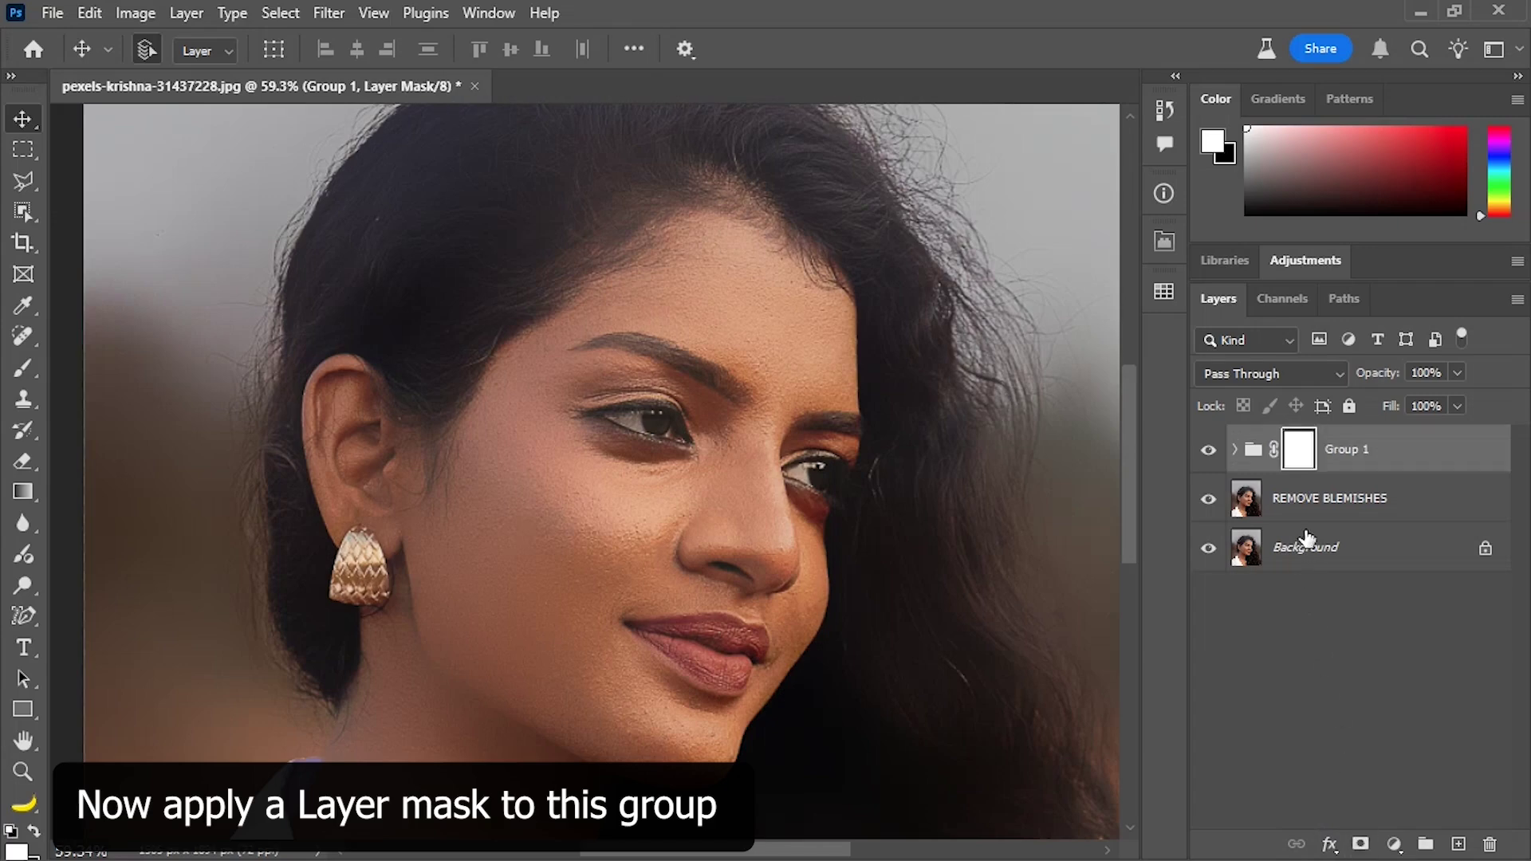
double_click(1299, 459)
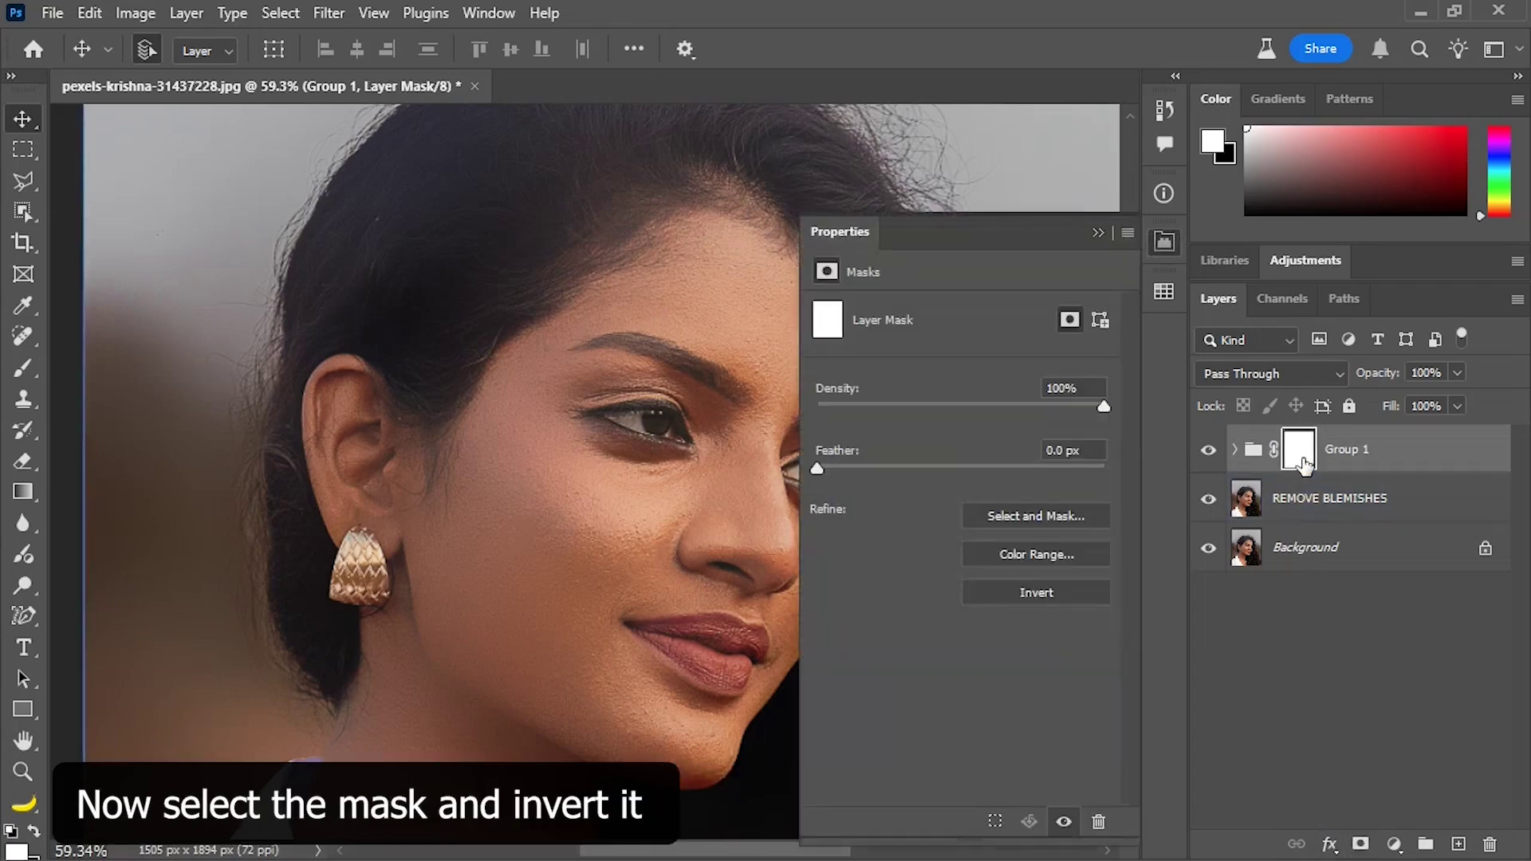
left_click(1062, 588)
left_click(1098, 233)
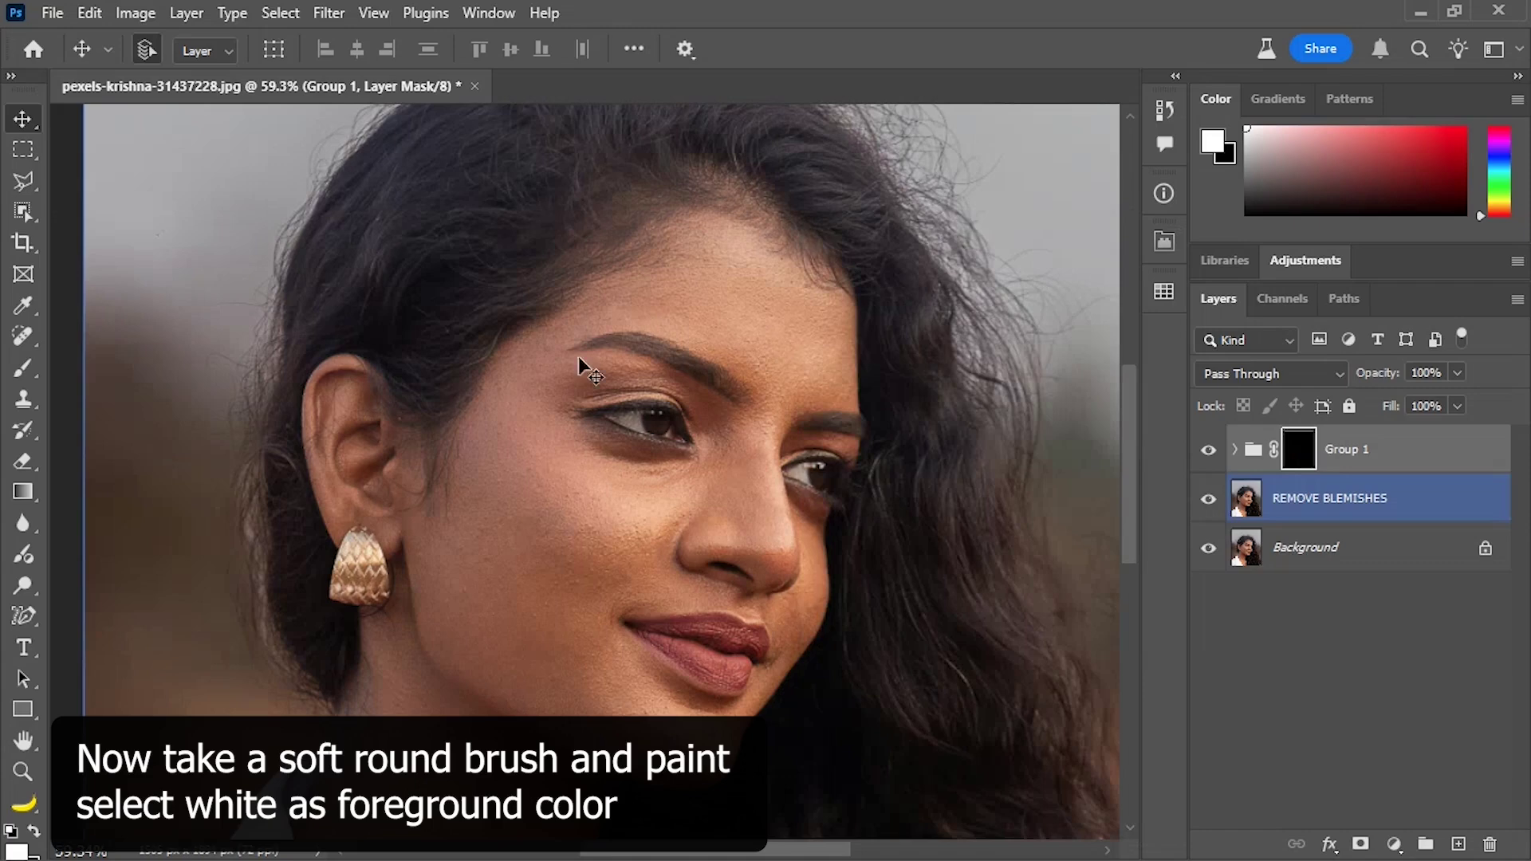
Step: Paint white on the group mask over the cheeks, forehead and nose with a soft round brush of about 100 pixels
left_click(23, 368)
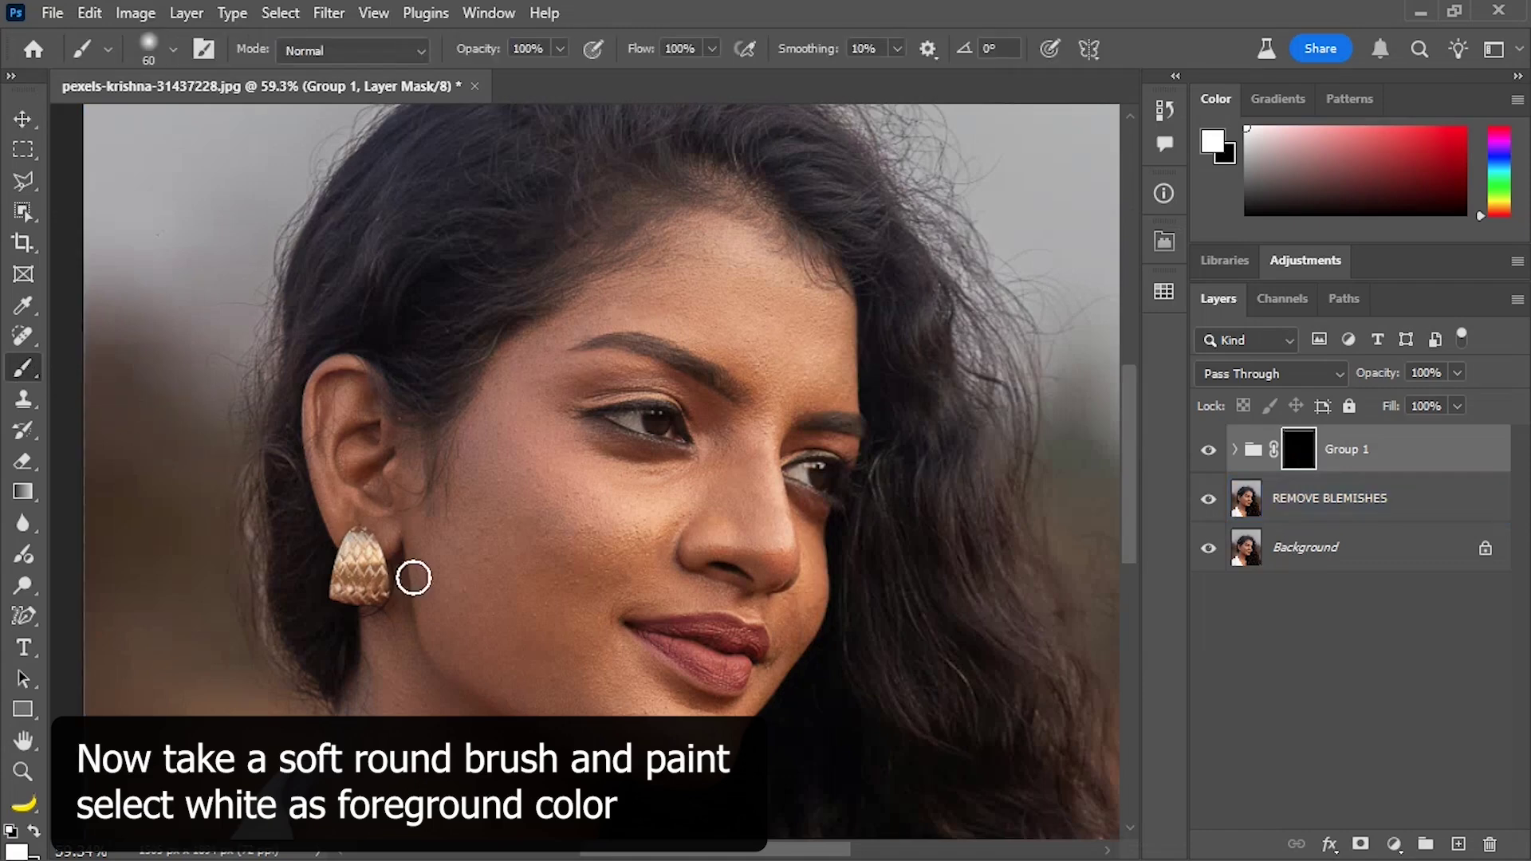
key("bracketright")
key("bracketright")
key("bracketright")
key("bracketright")
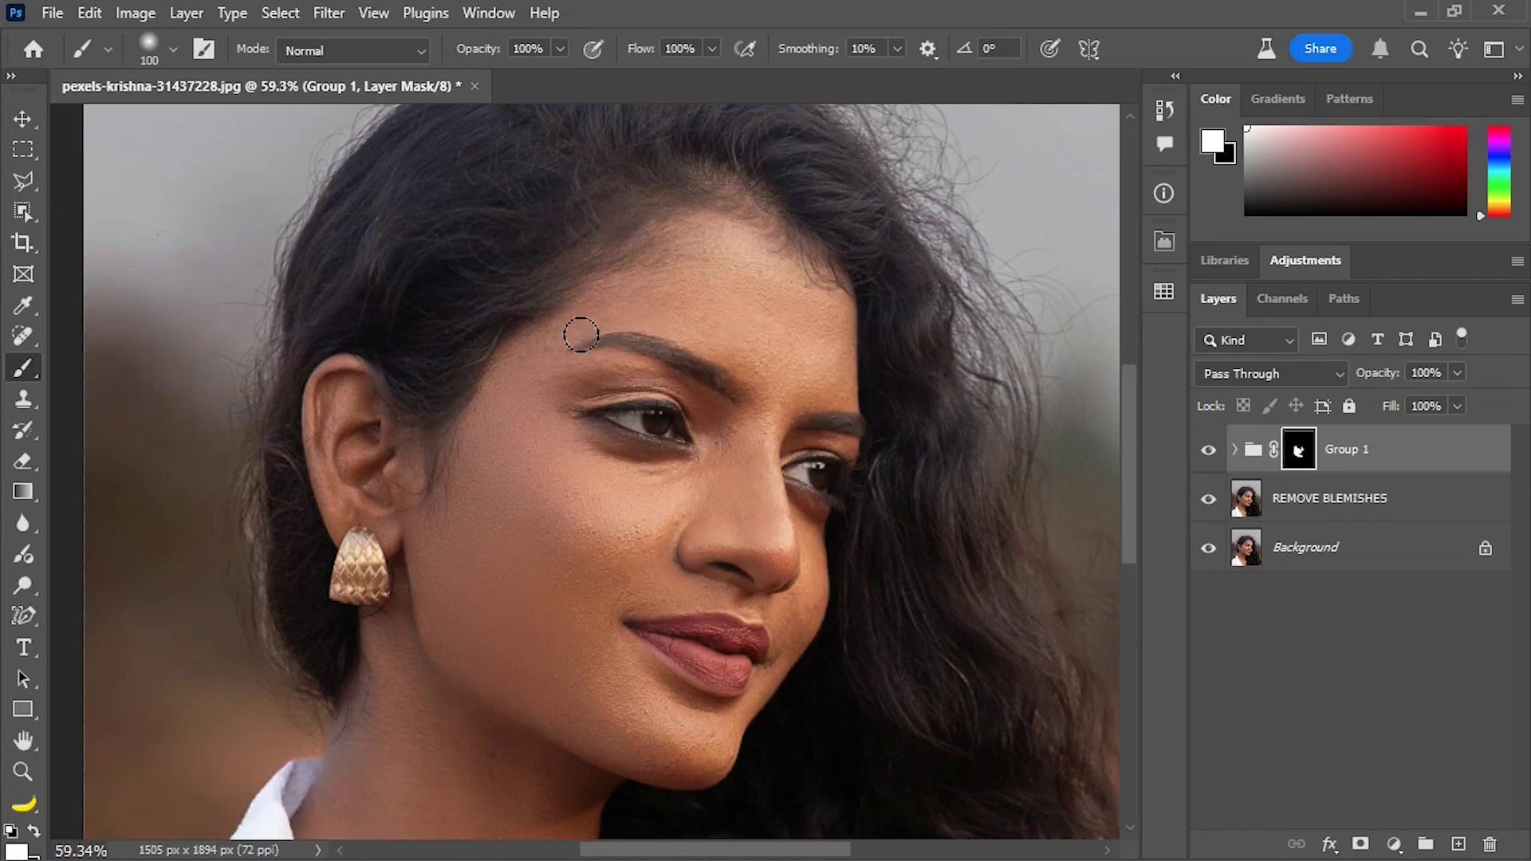
mouse_move(674, 297)
left_mouse_down()
mouse_move(758, 250)
mouse_move(737, 375)
mouse_move(794, 417)
mouse_move(781, 593)
mouse_move(758, 564)
mouse_move(769, 684)
left_mouse_up()
Step: Reduce the brush to 60 pixels and paint white on the group mask over the skin around the chin
key("bracketleft")
key("bracketleft")
key("bracketleft")
key("bracketleft")
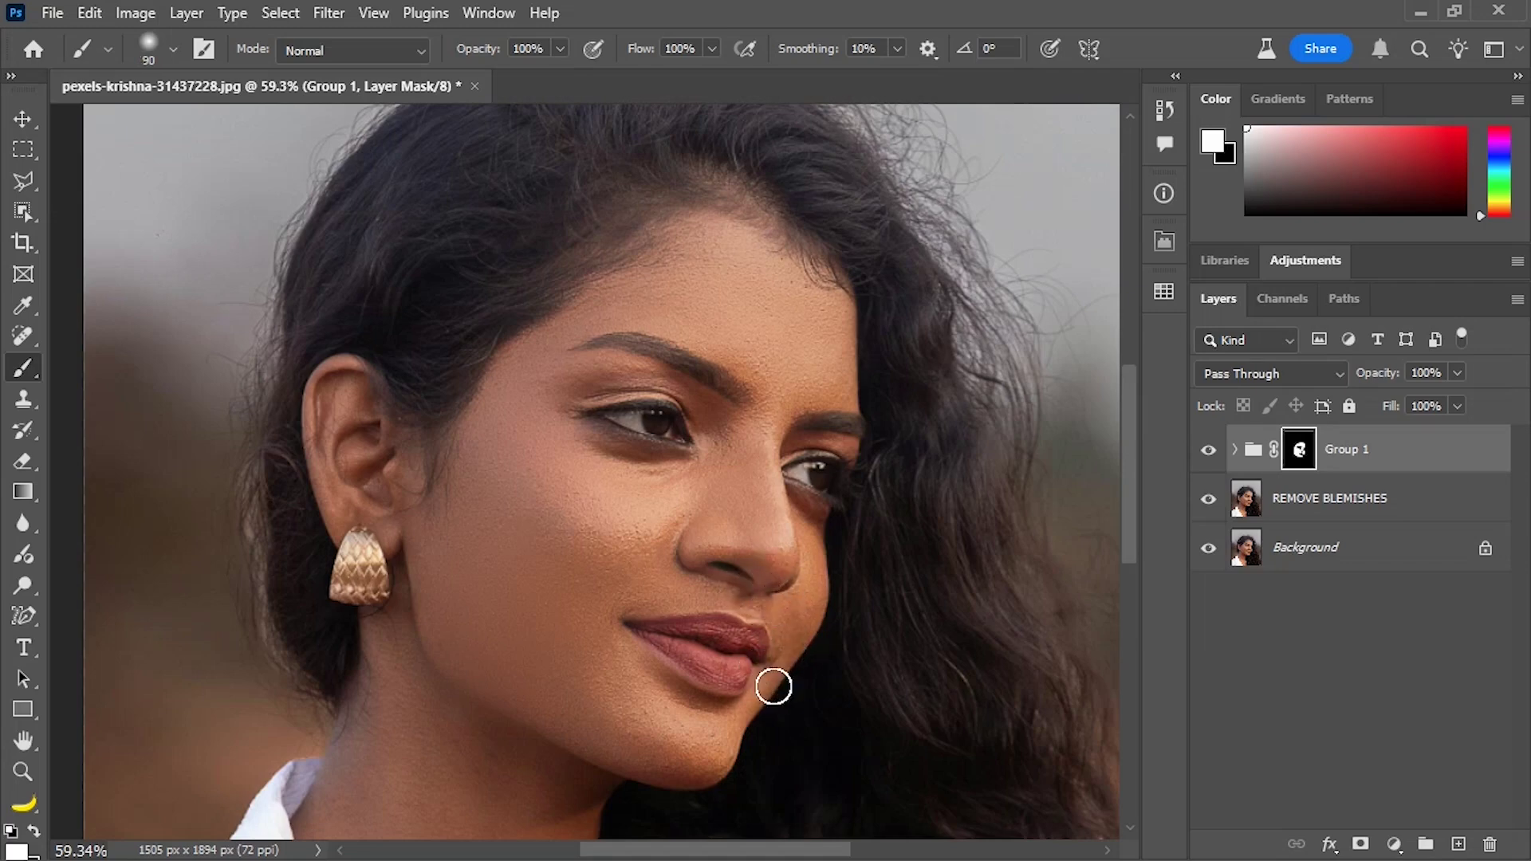
left_click_drag(750, 714, 725, 758)
Step: Toggle the group's visibility off and on several times to compare the skin with and without the smoothing
left_click(1208, 451)
left_click(1208, 451)
left_click(1208, 451)
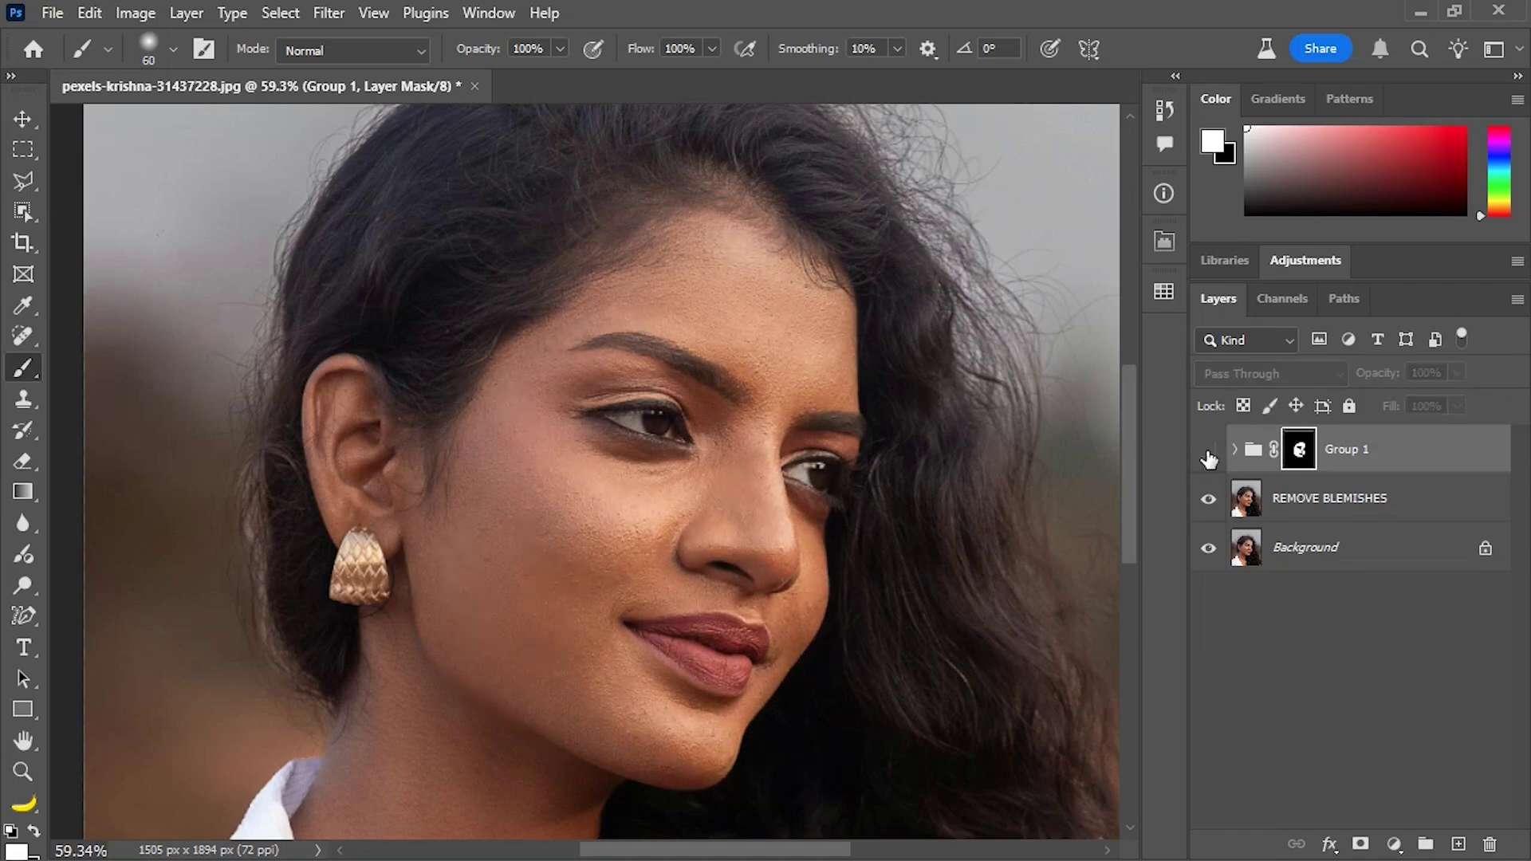
left_click(1208, 451)
left_click(1209, 451)
left_click(1209, 451)
Step: Compare the original portrait with the finished retouch up close by alternately isolating the Background layer and showing all layers
left_click(23, 771)
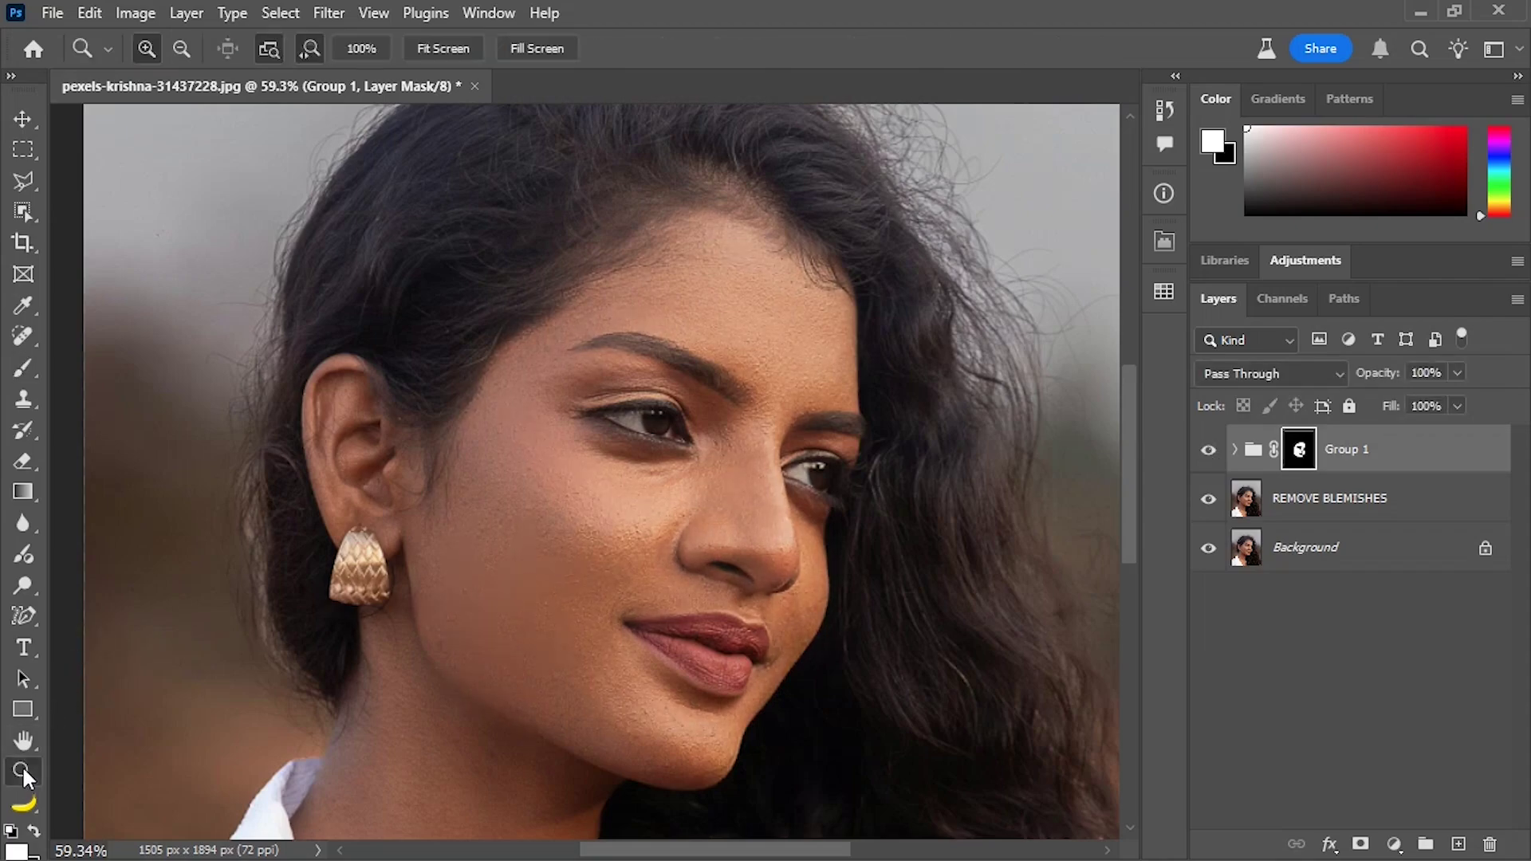
left_click_drag(813, 556, 845, 612)
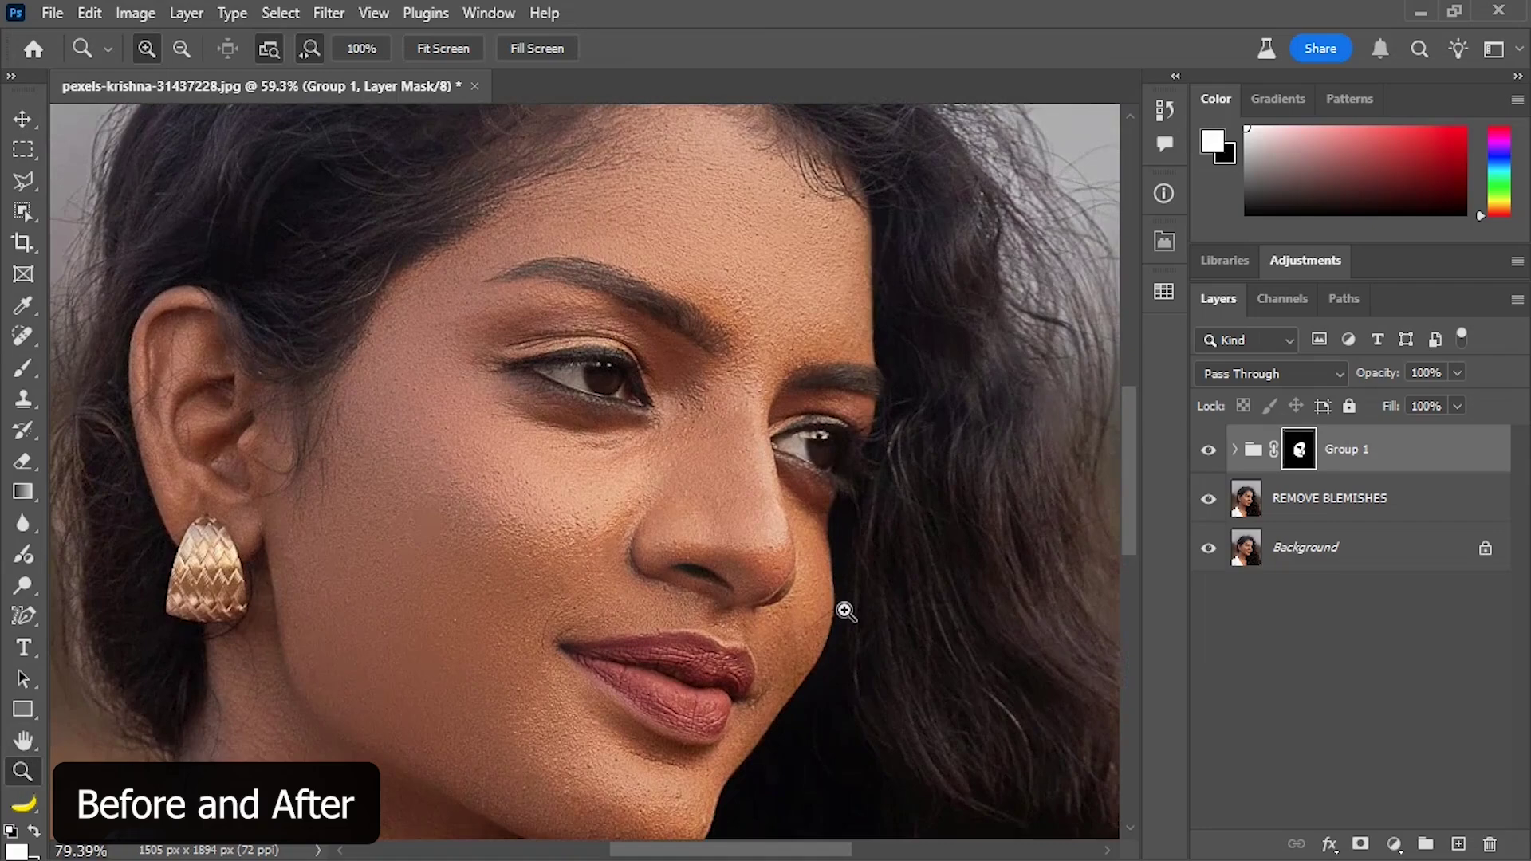
key("alt")
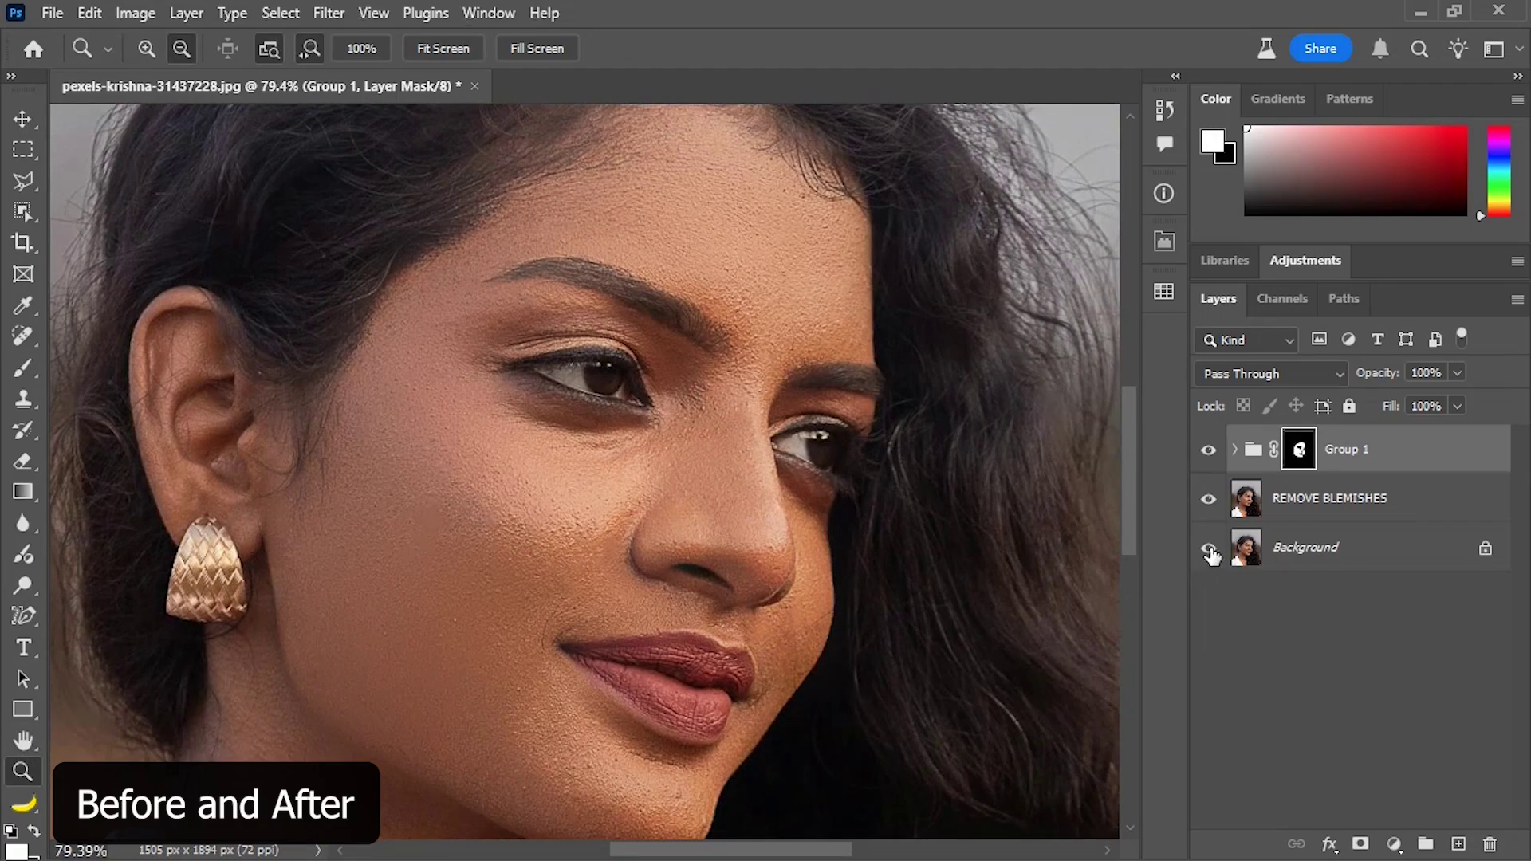
left_click(1210, 549, "alt")
left_click(1210, 550, "alt")
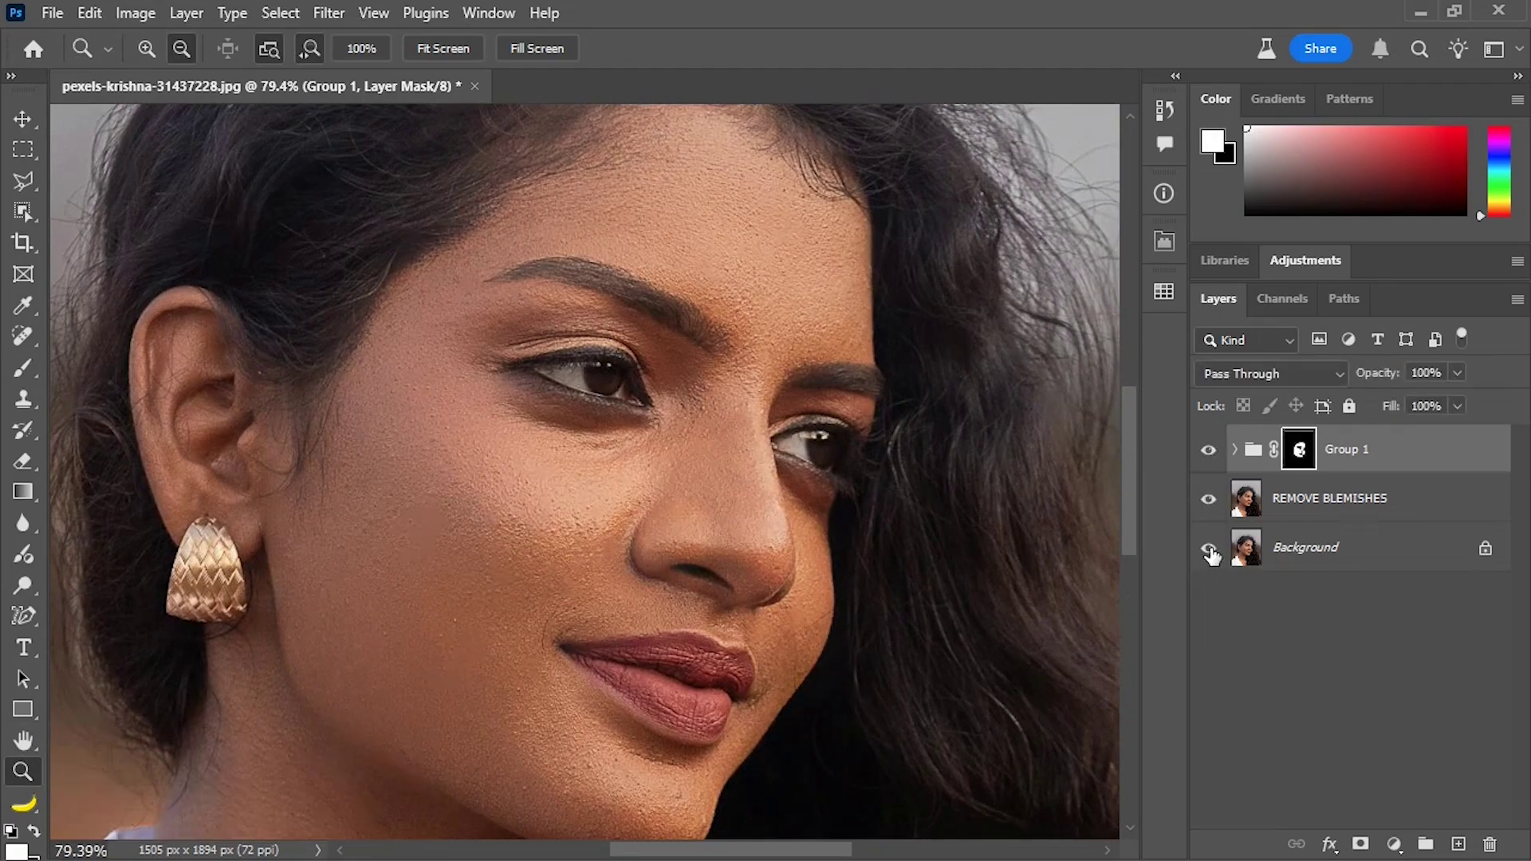
left_click(1210, 549, "alt")
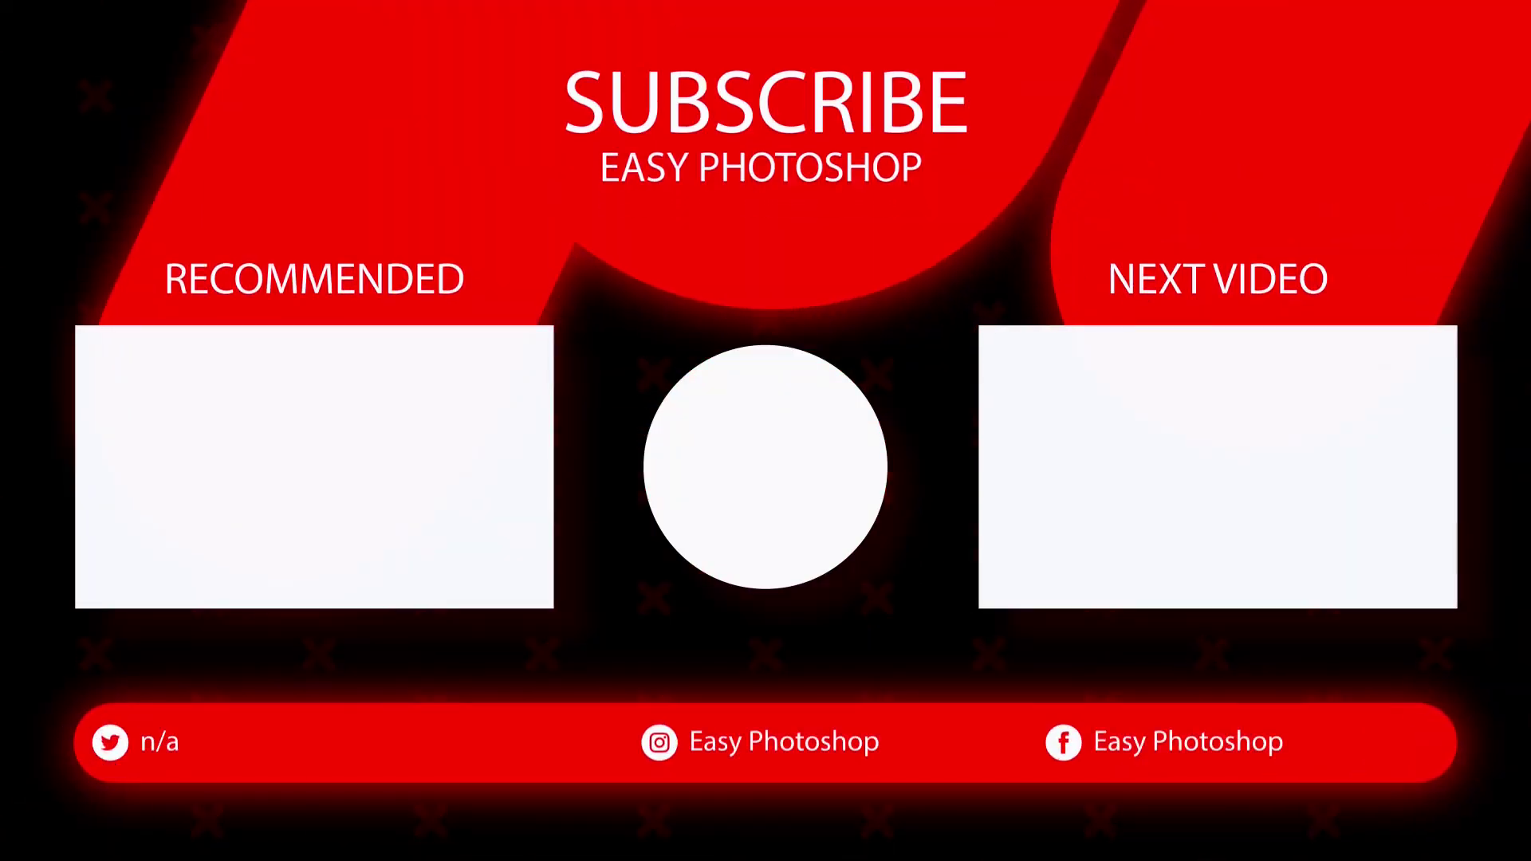